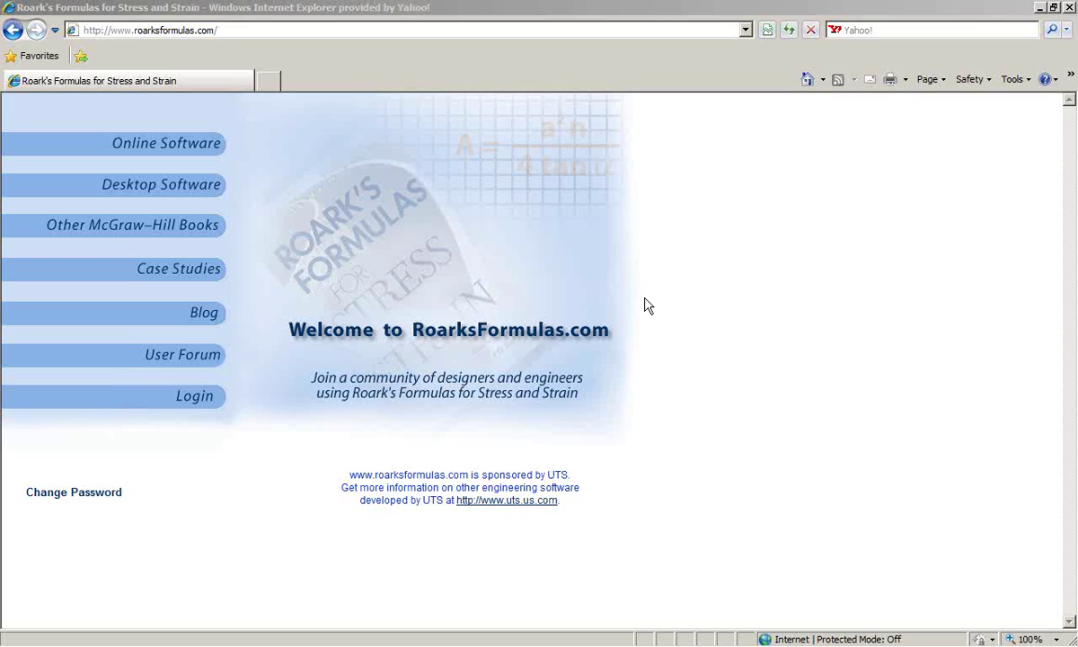
Step: Bring up the ONLINE DOCS folder under UTS > Interactive Roark's Formulas in Windows Explorer
mouse_move(539, 645)
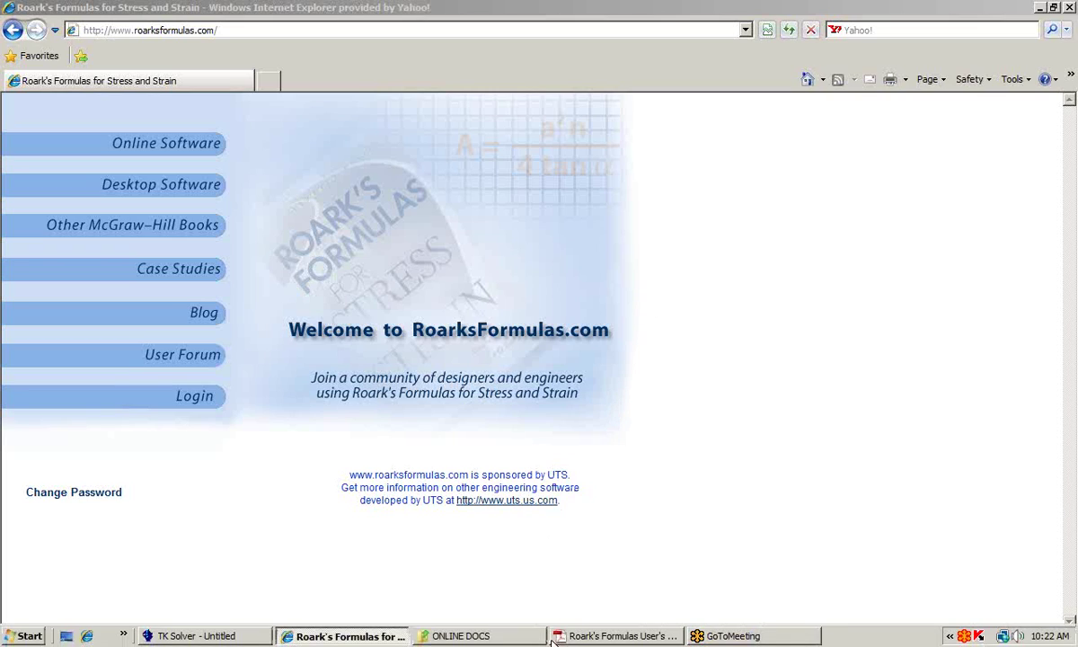
click(460, 635)
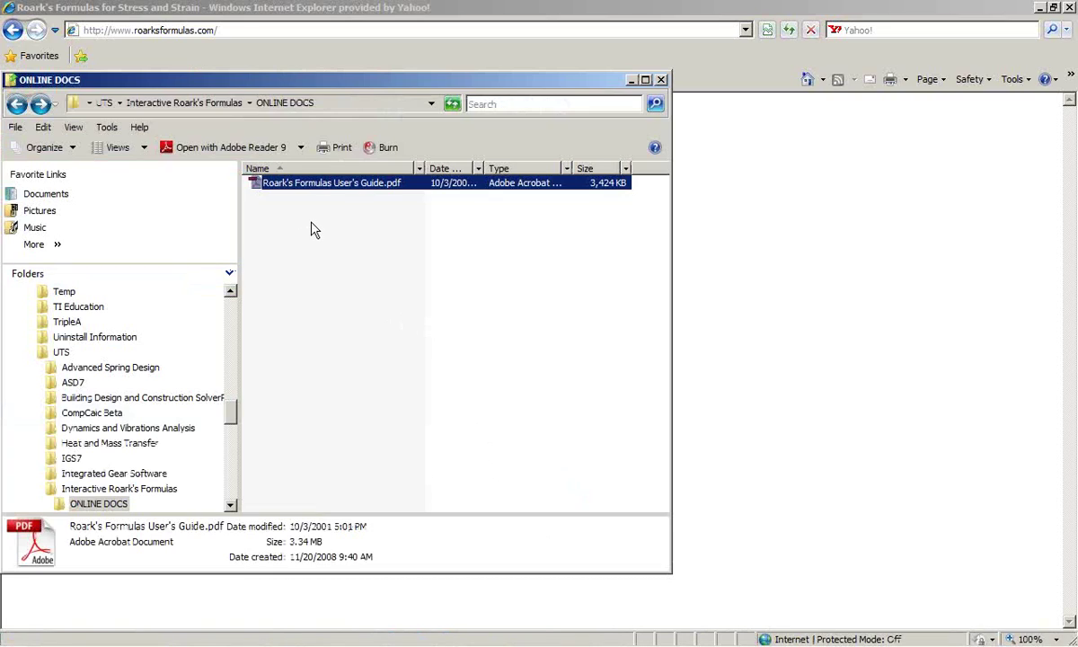
drag(232, 408, 235, 434)
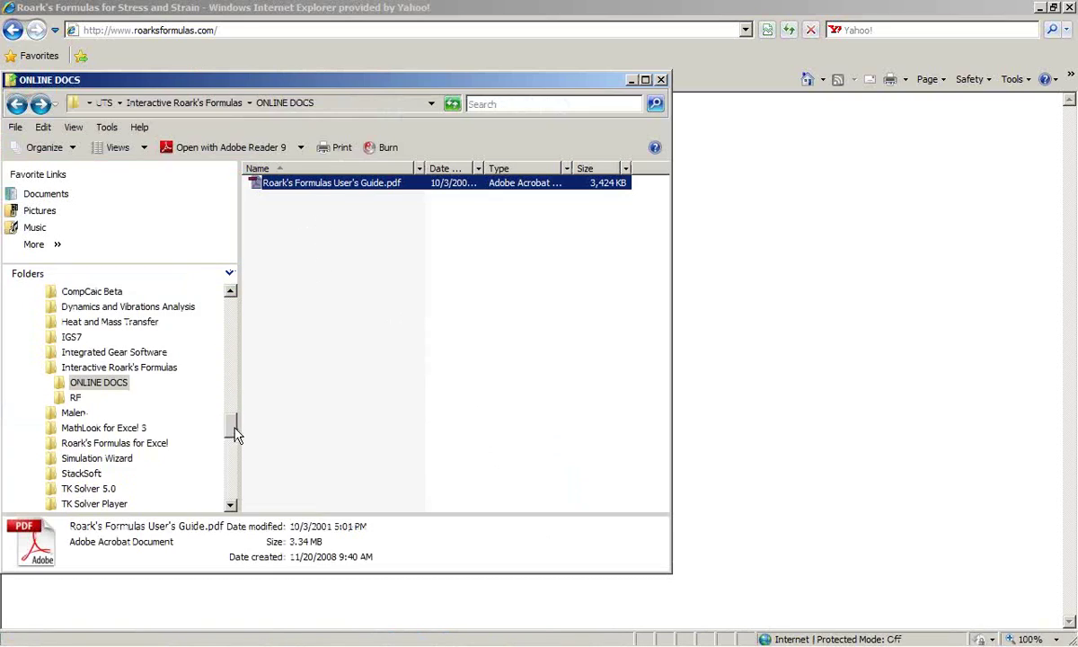
click(230, 294)
scroll(230, 293, up, 4)
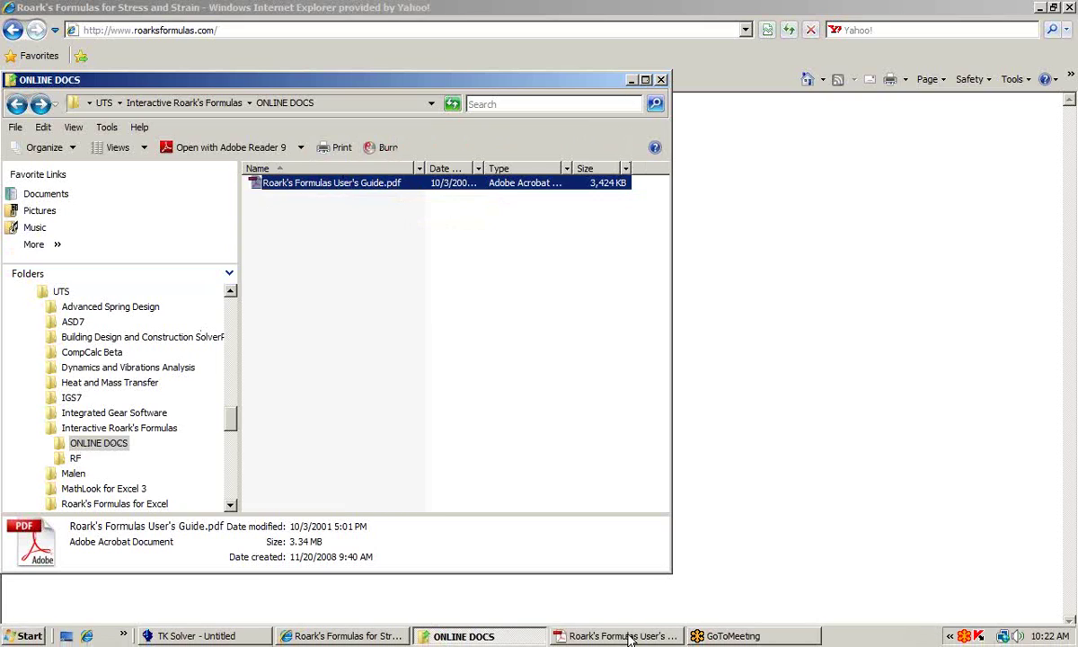
Step: Scroll the Roark's Formulas User's Guide in Adobe Reader to page 4 of the contents
click(584, 638)
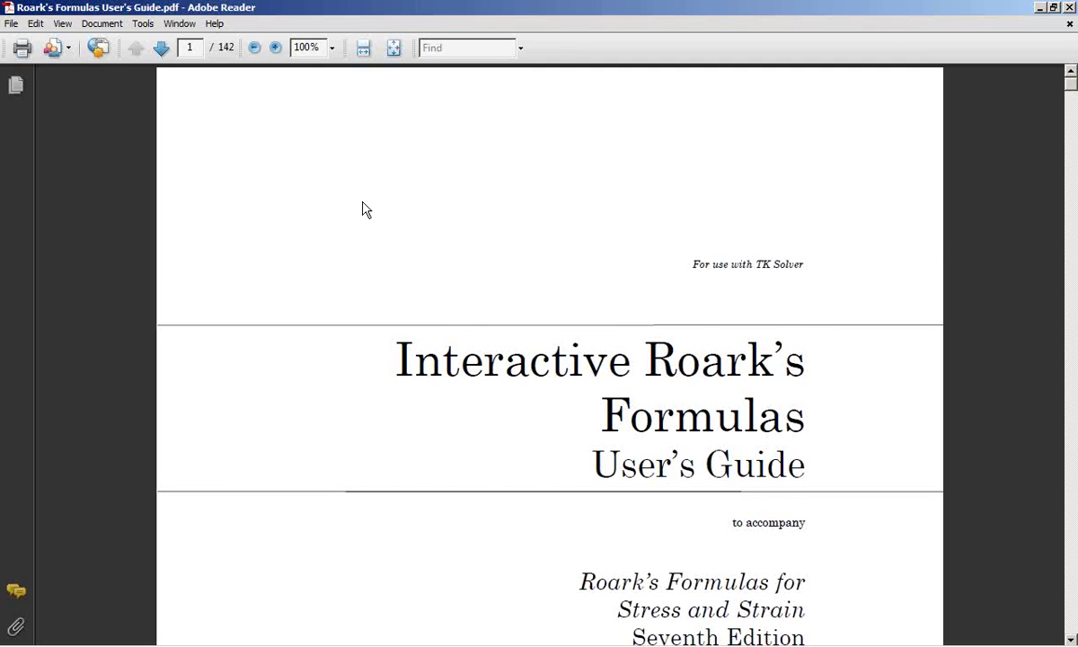
scroll(364, 206, down, 3)
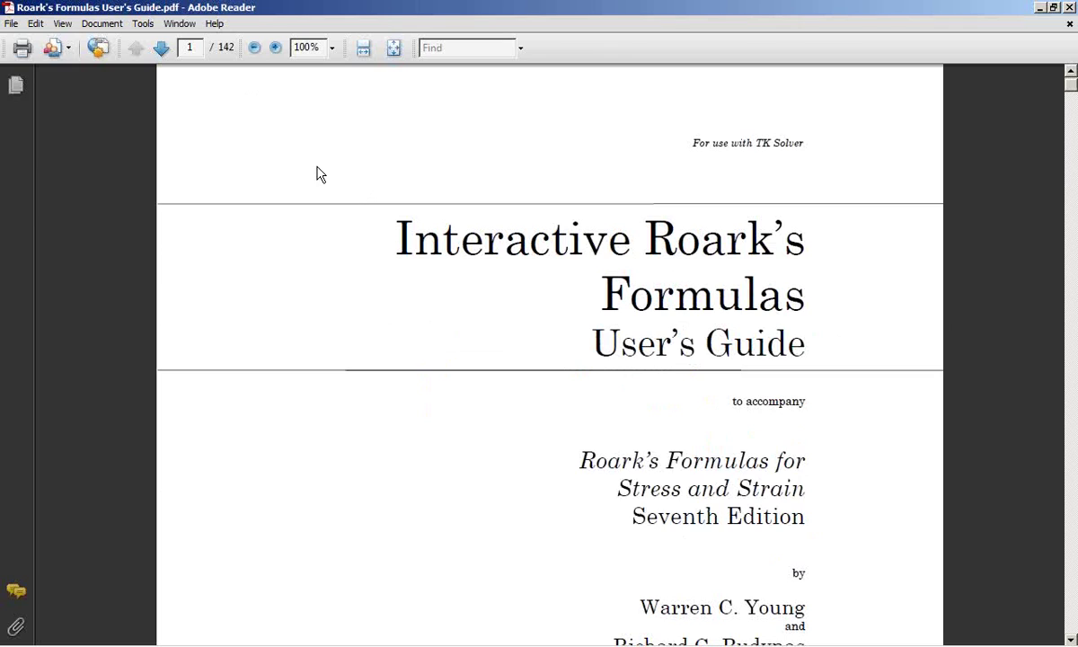
scroll(313, 184, down, 5)
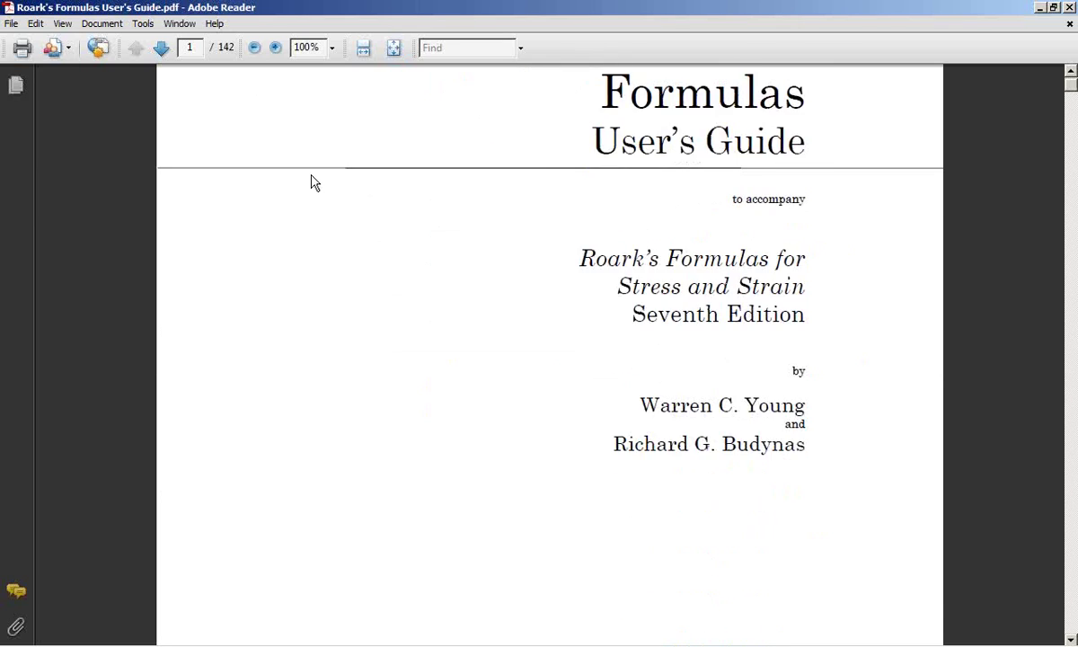
scroll(315, 183, down, 20)
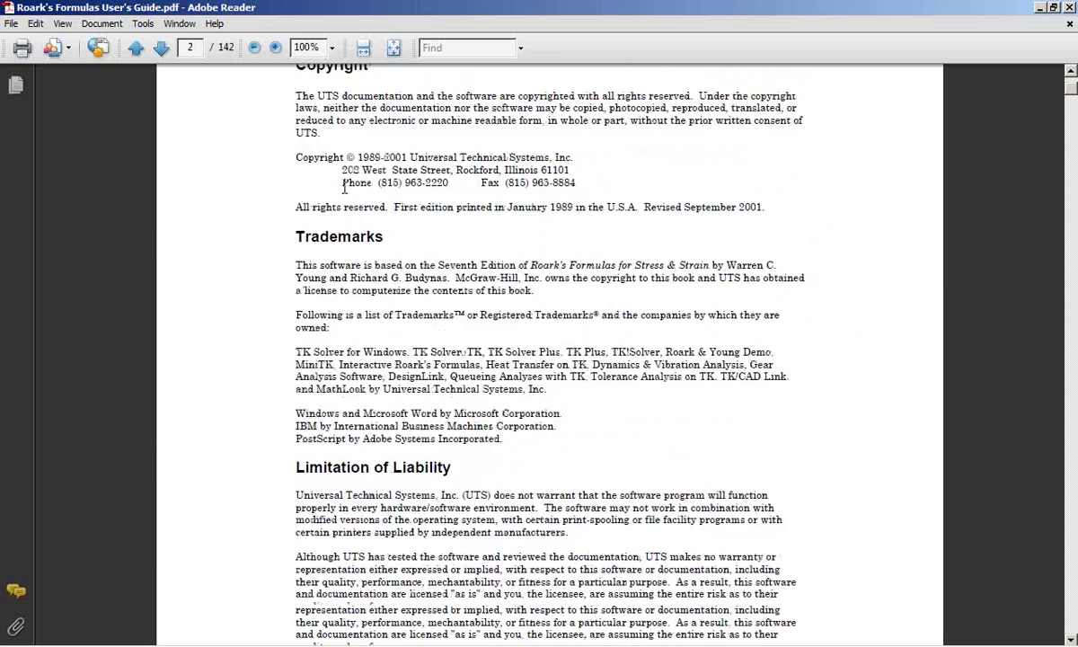
scroll(344, 187, down, 17)
scroll(380, 224, down, 5)
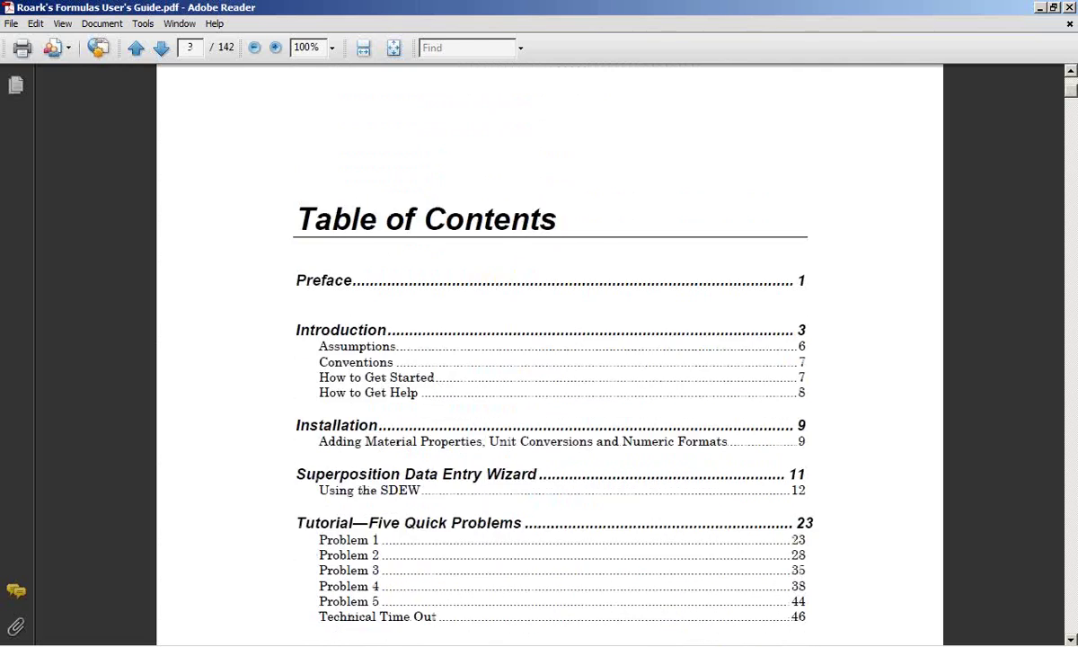
scroll(356, 202, down, 3)
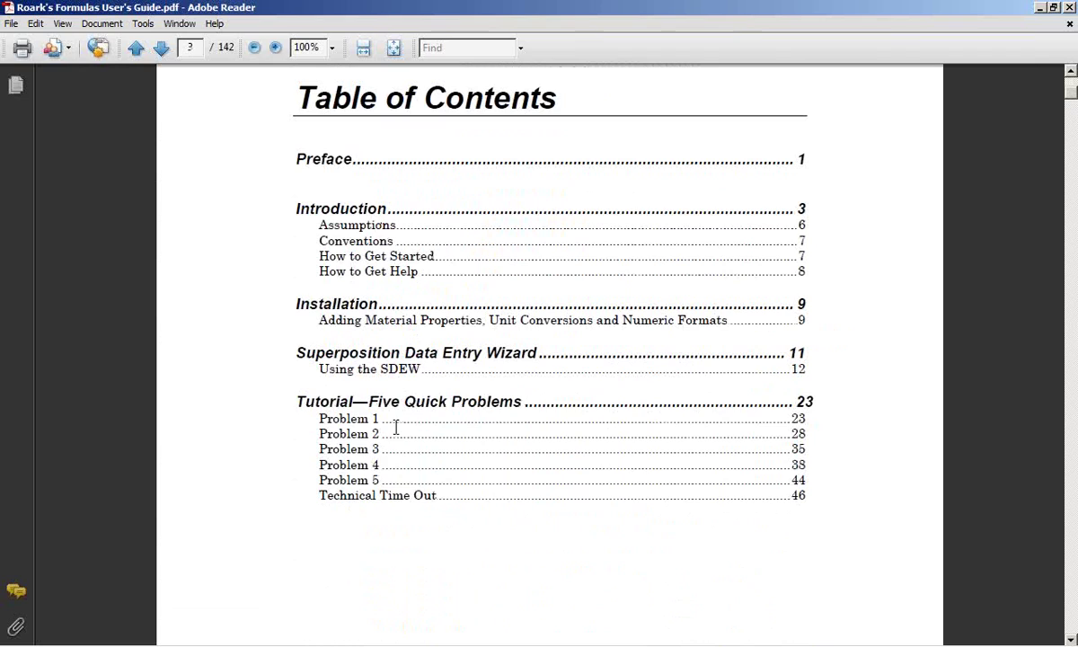
scroll(431, 324, down, 5)
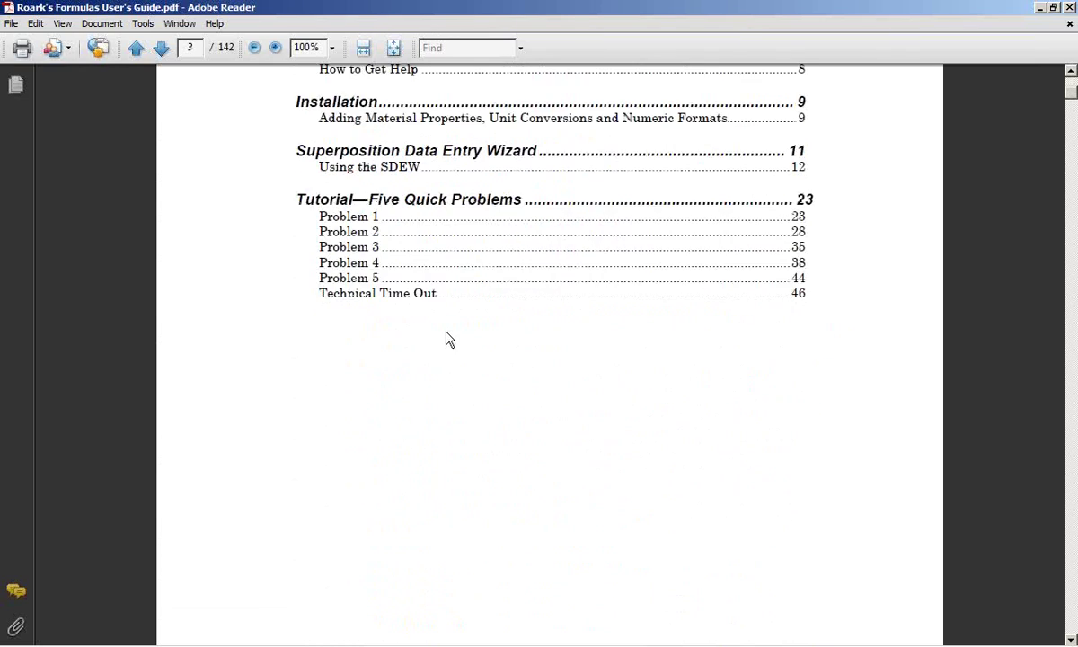
scroll(440, 339, down, 15)
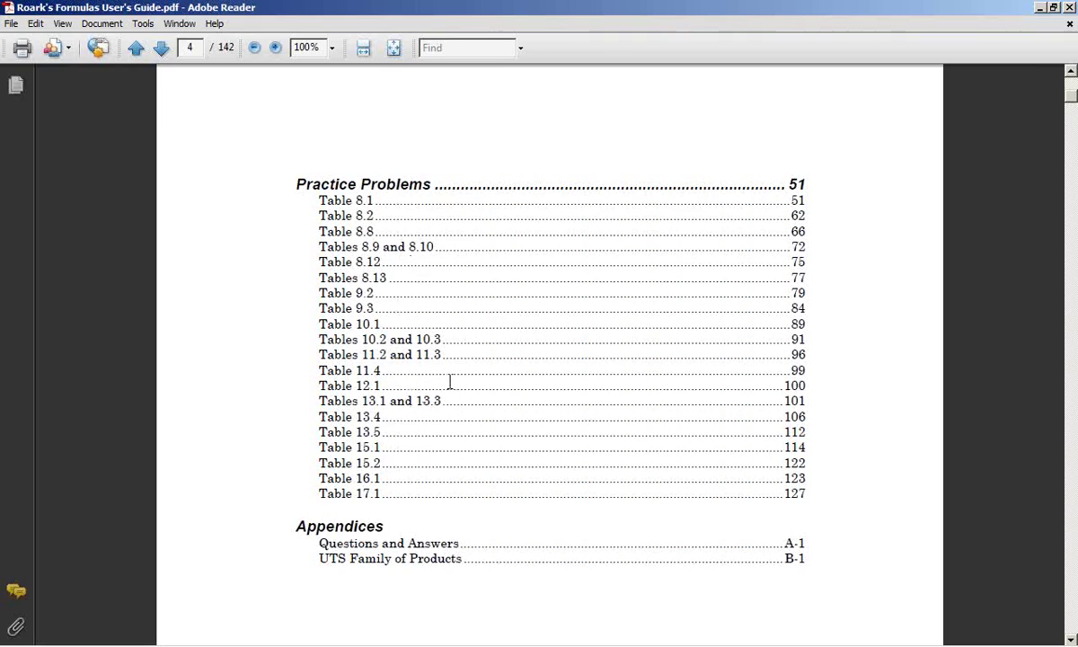
Step: Switch to TK Solver and launch the Roark's Formulas Superposition wizard
mouse_move(418, 644)
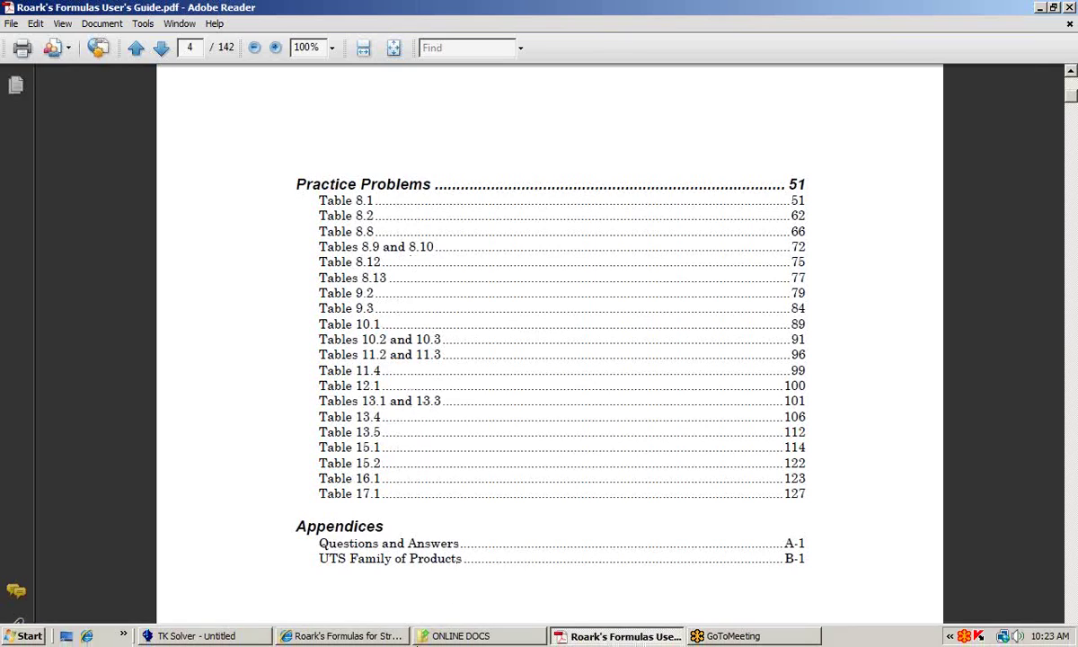
click(189, 636)
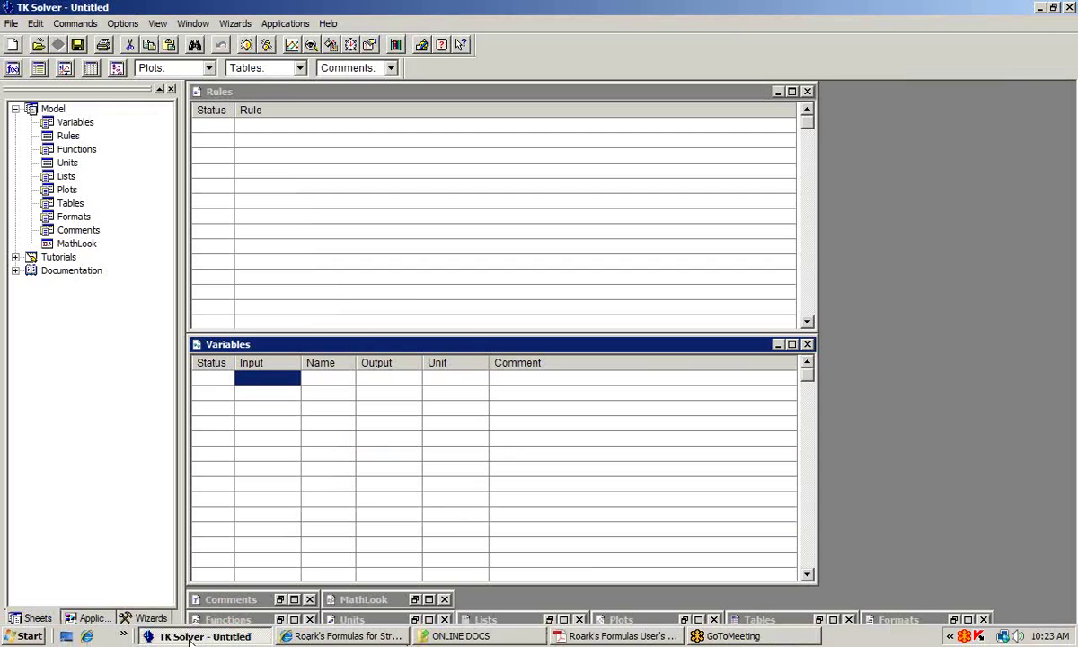
click(237, 28)
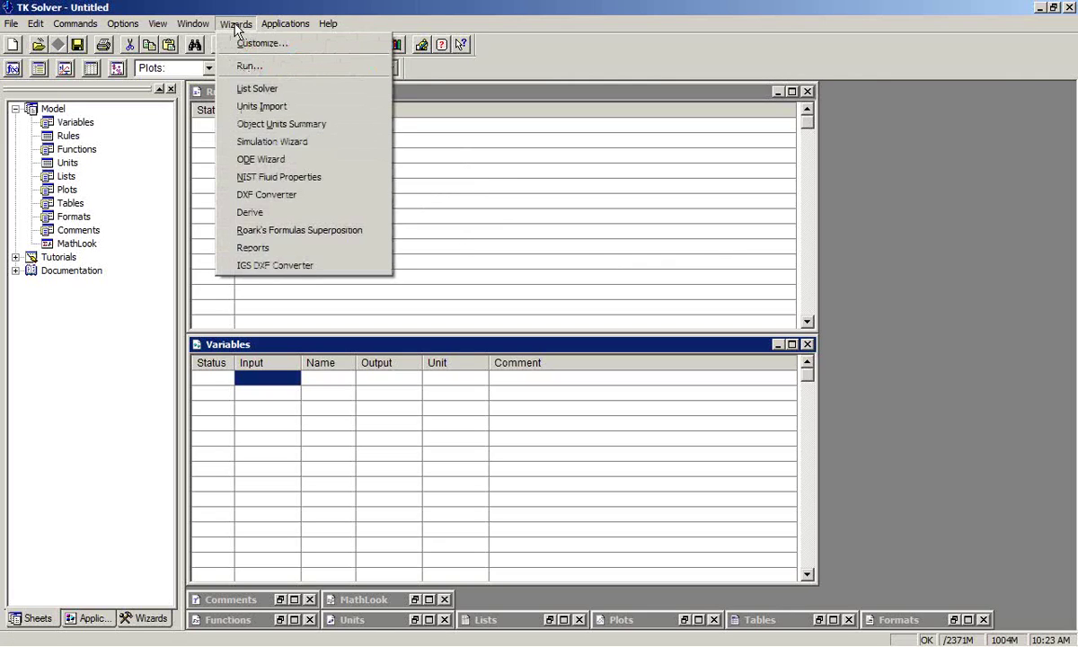
click(284, 231)
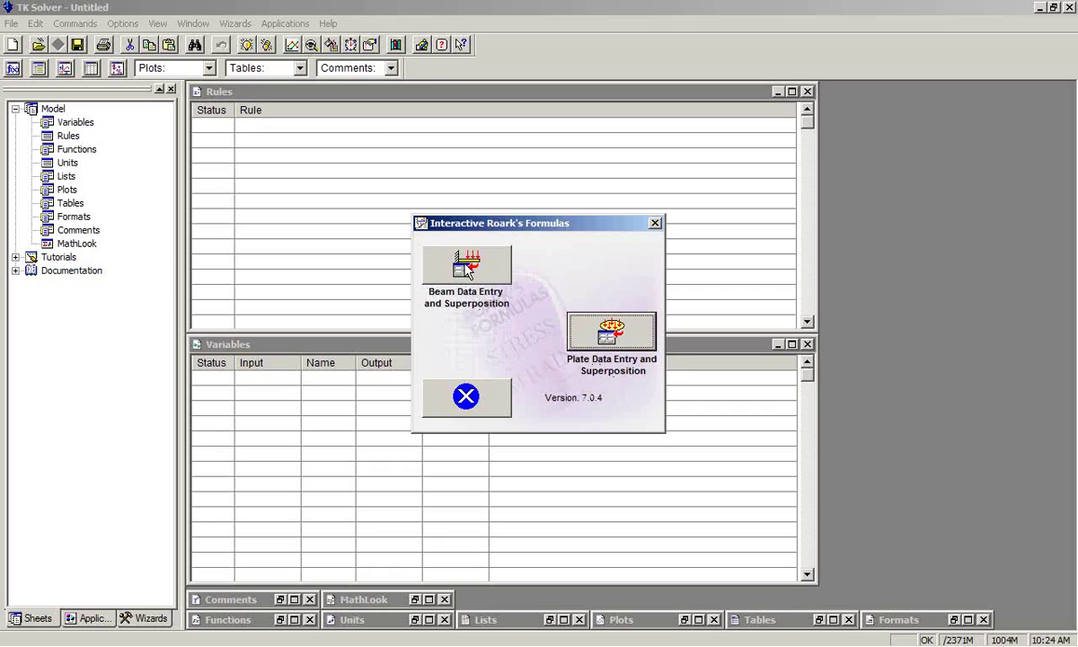
Step: Start beam data entry for an elastic straight beam, fixed at both ends, with a concentrated intermediate load
click(451, 271)
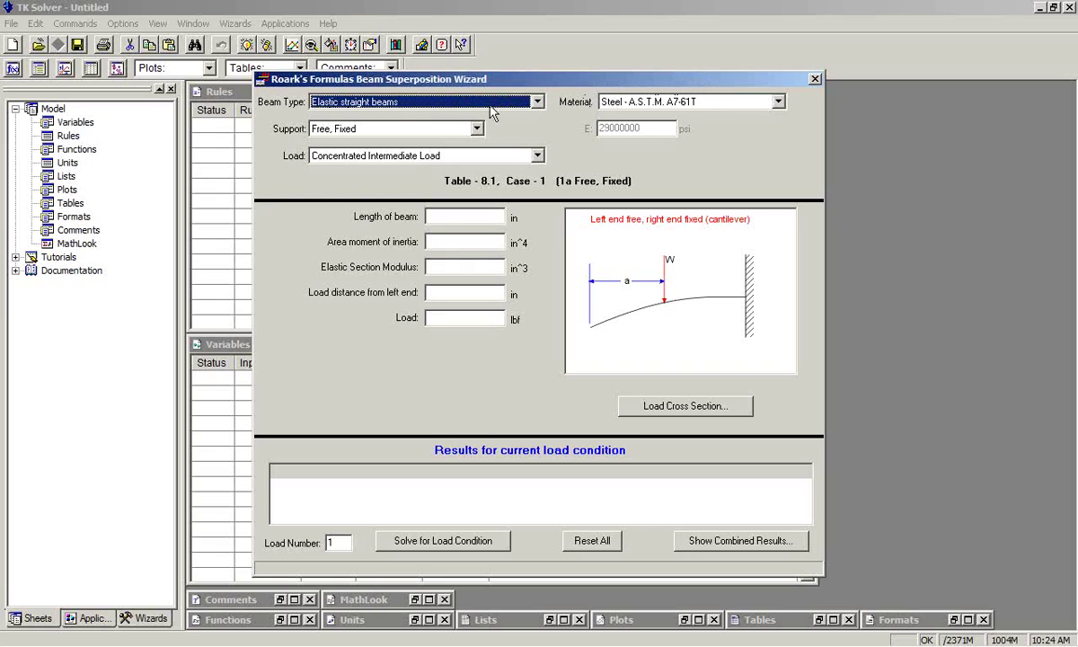
click(537, 104)
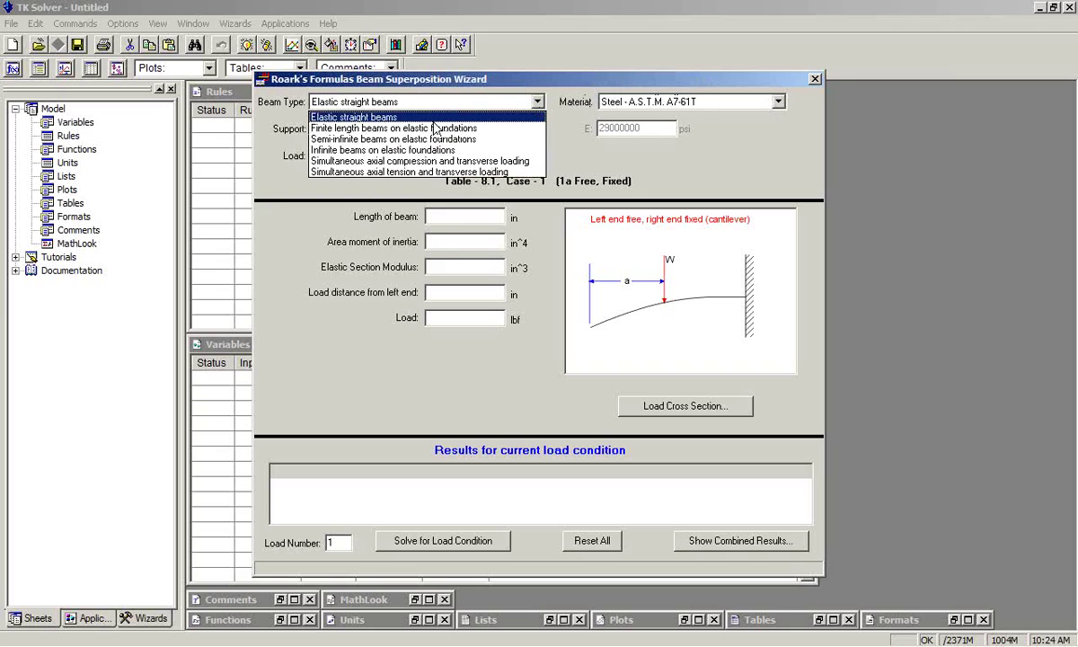
click(376, 118)
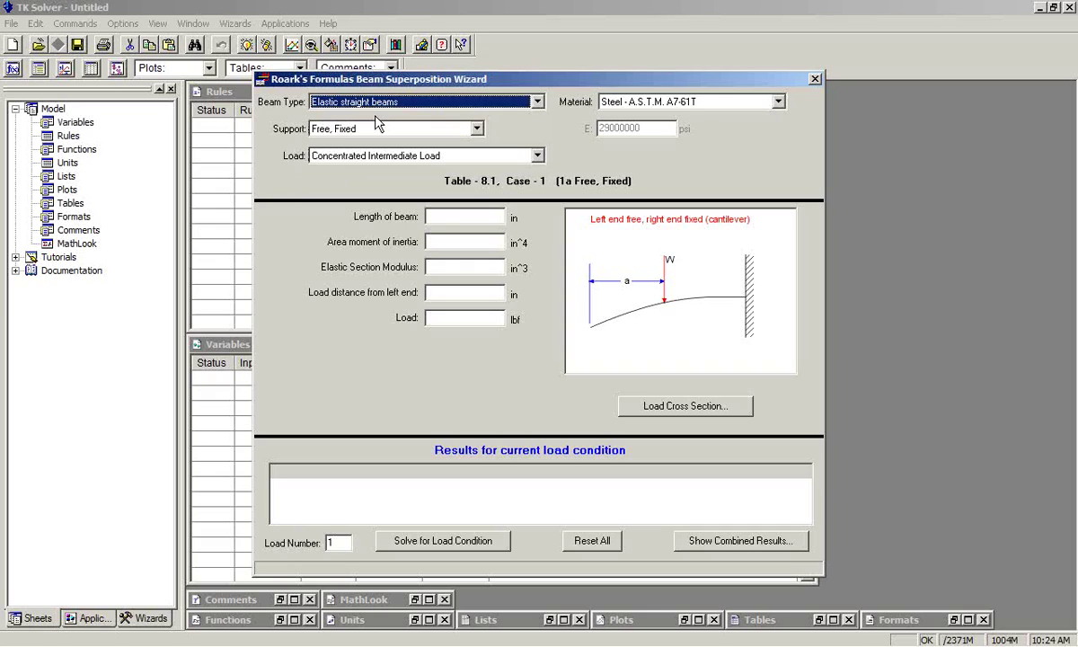
click(477, 129)
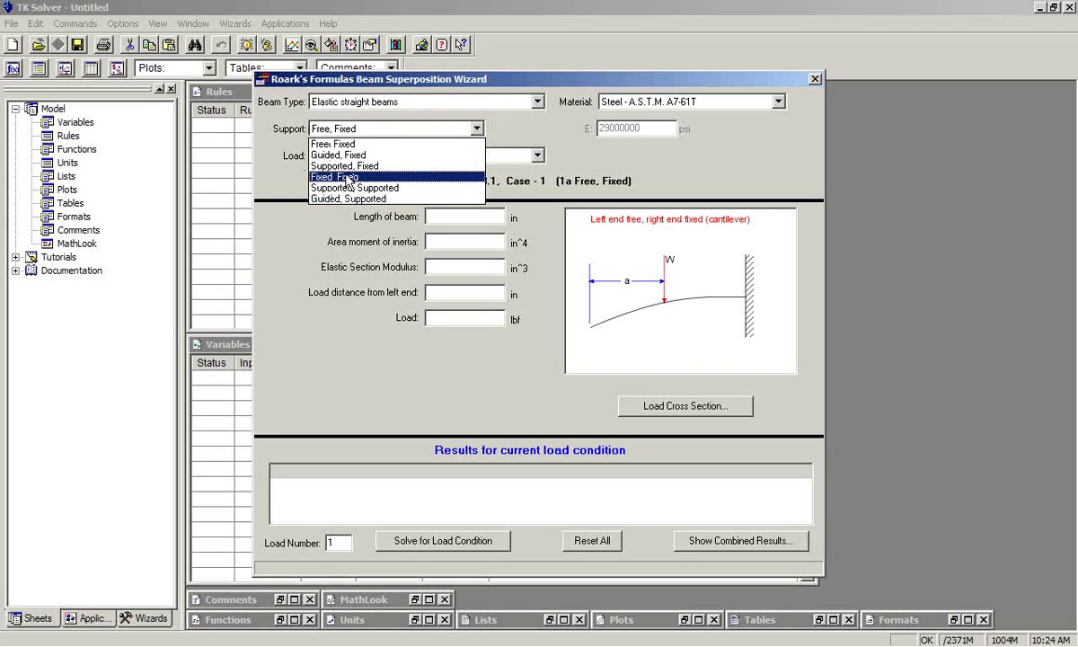
click(344, 176)
click(506, 155)
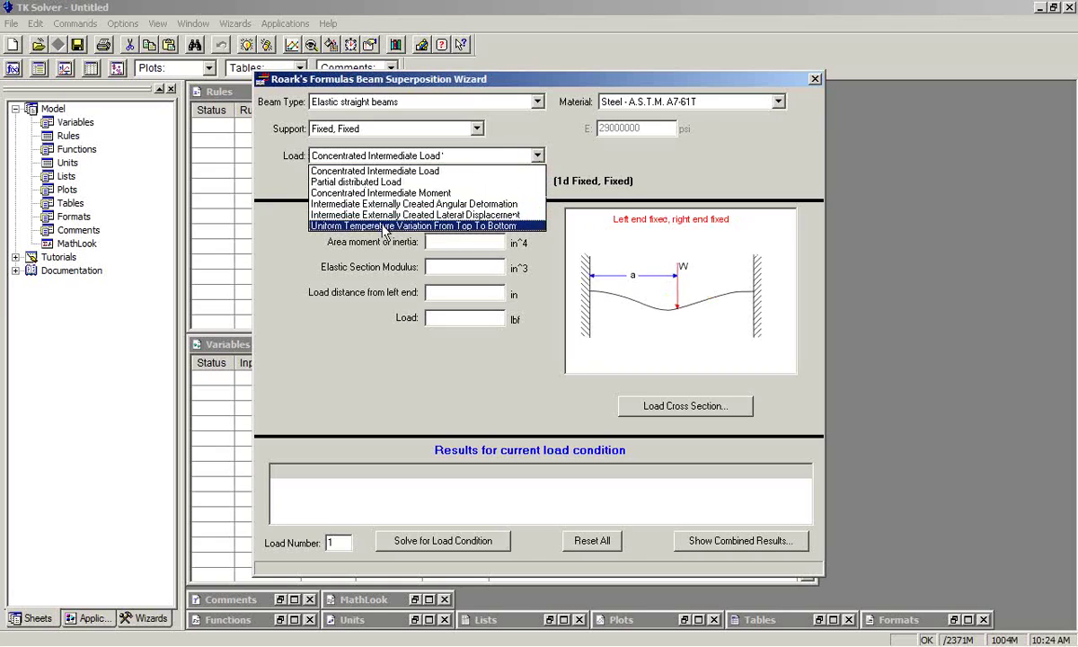
click(366, 171)
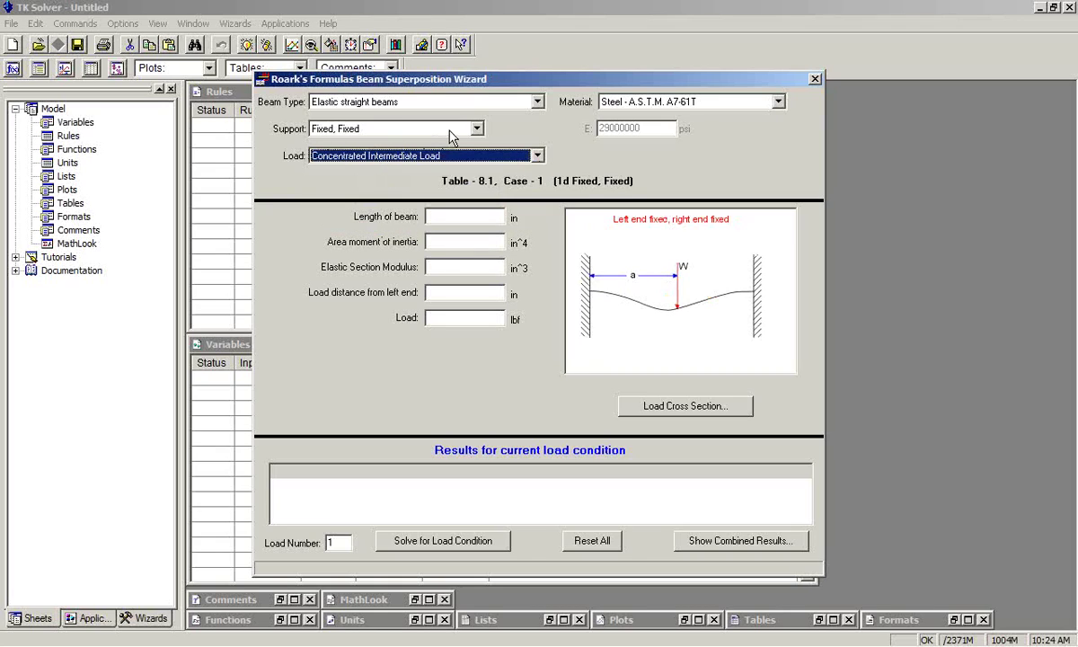
Step: Keep Steel A.S.T.M. A7-61T (E 29000000 psi) as the beam material
click(779, 102)
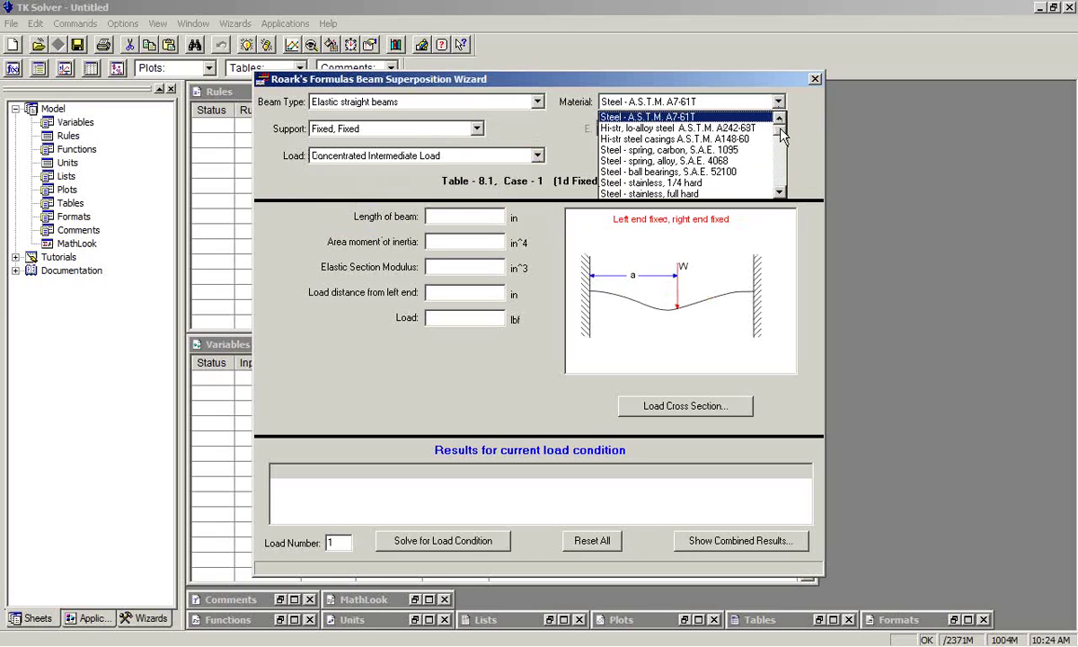
drag(779, 127, 779, 189)
click(753, 101)
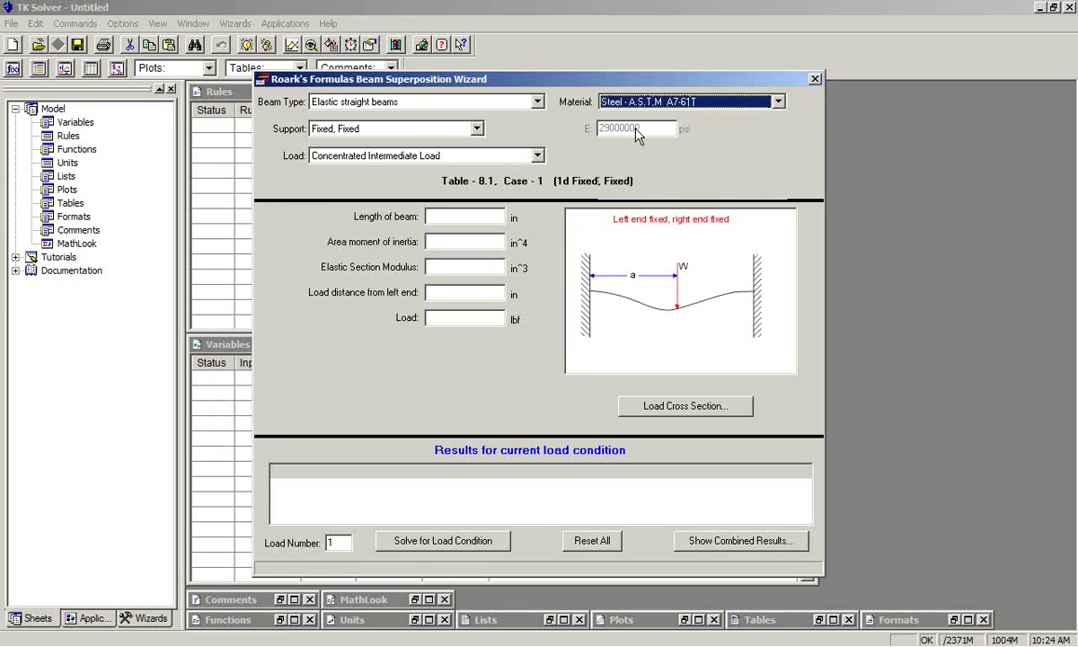
click(778, 103)
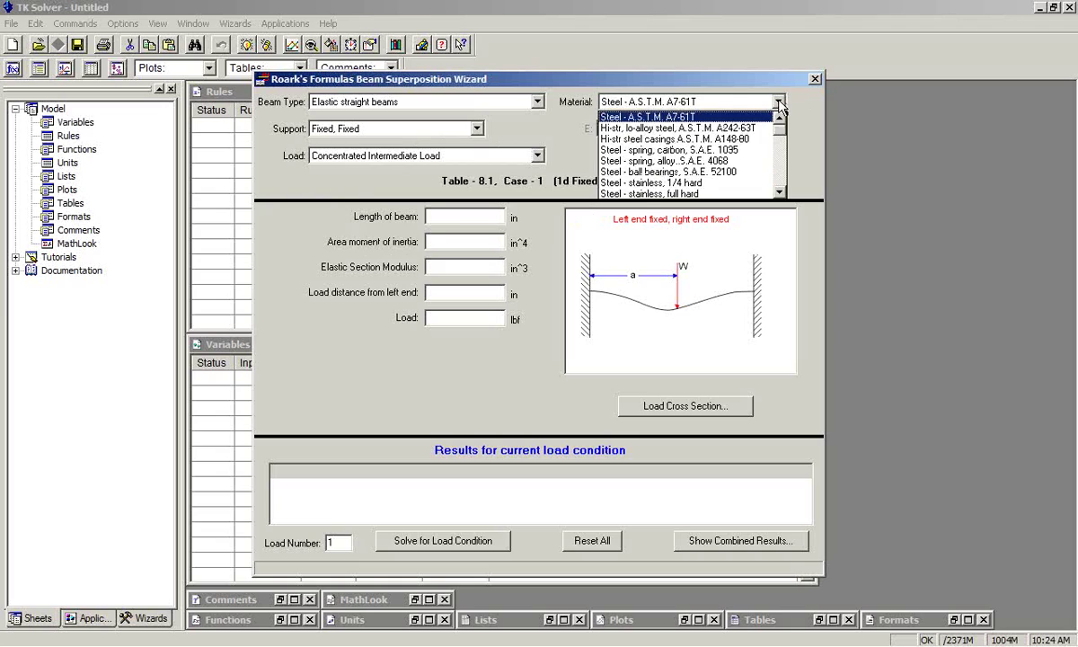
drag(780, 124, 787, 200)
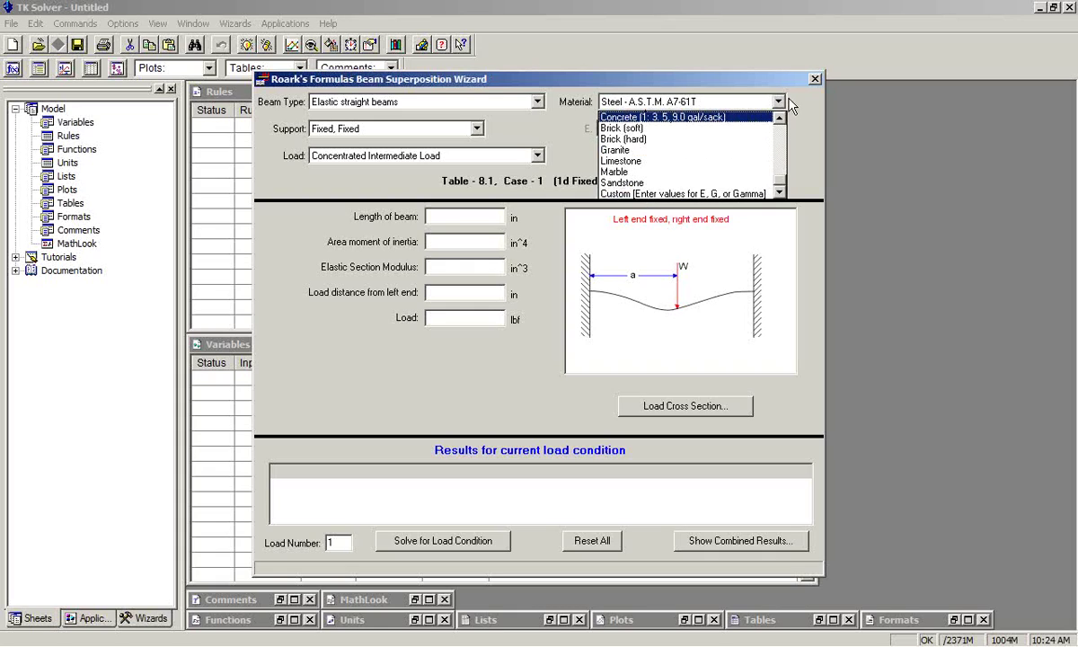
drag(779, 187, 780, 131)
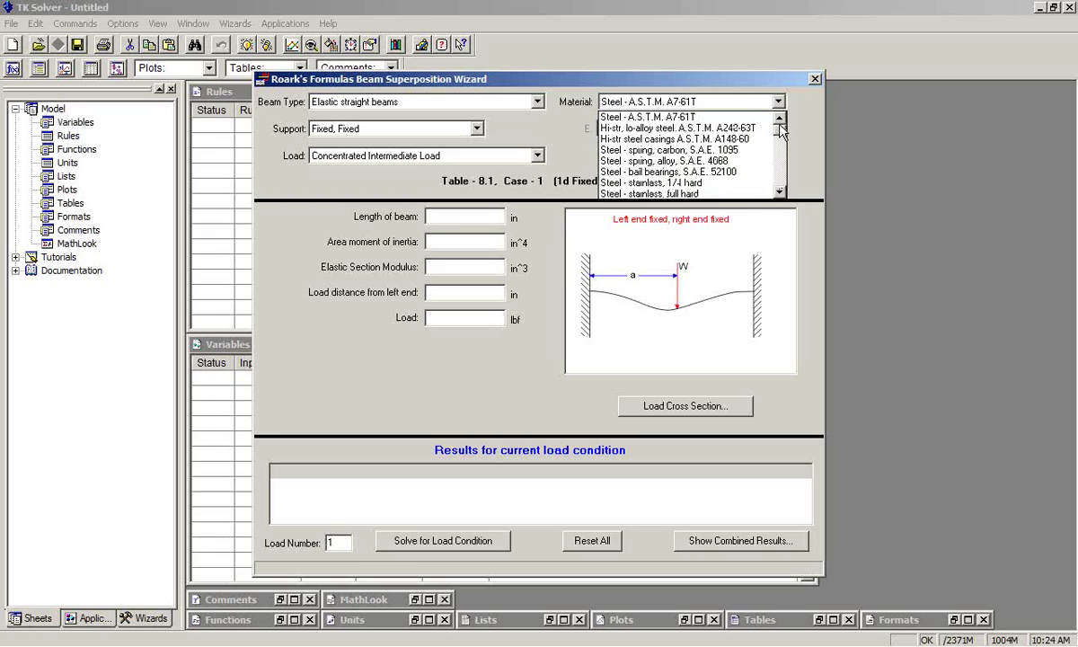
click(678, 101)
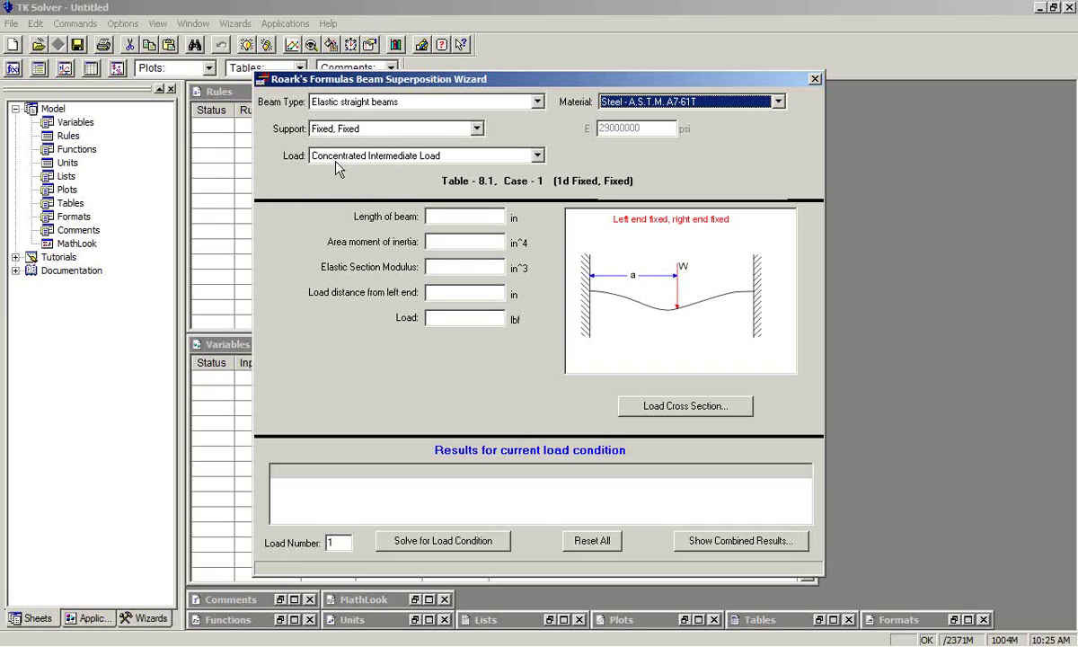
Step: Enter 48 in as the beam length
click(438, 216)
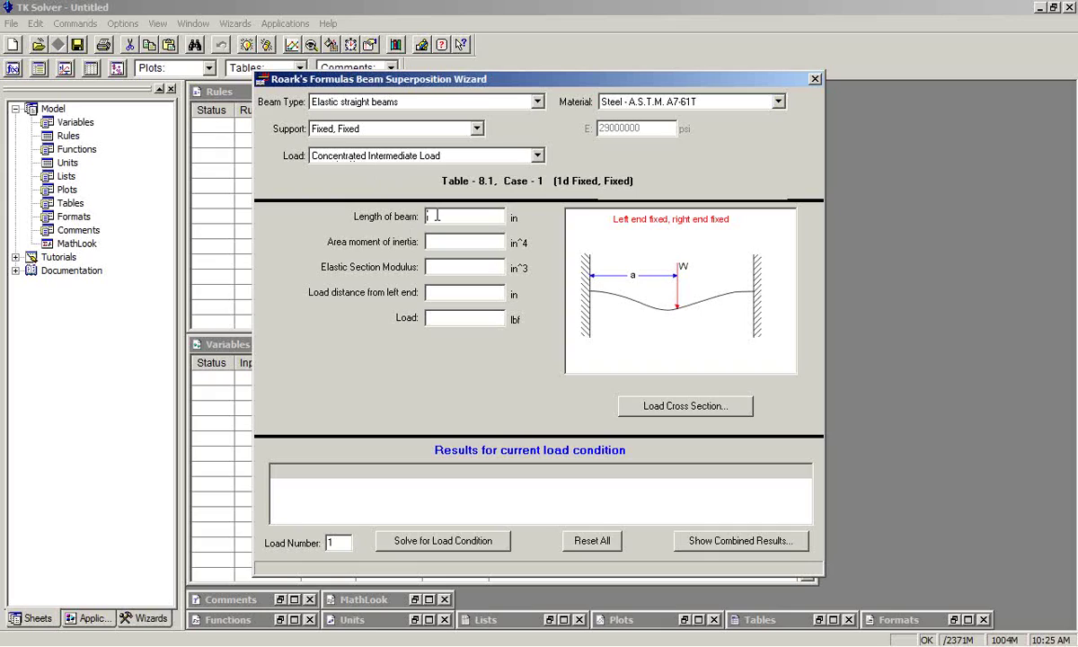
text(48)
Step: Define a rectangular cross section with side b 12, then set the load distance to 18 in
click(683, 407)
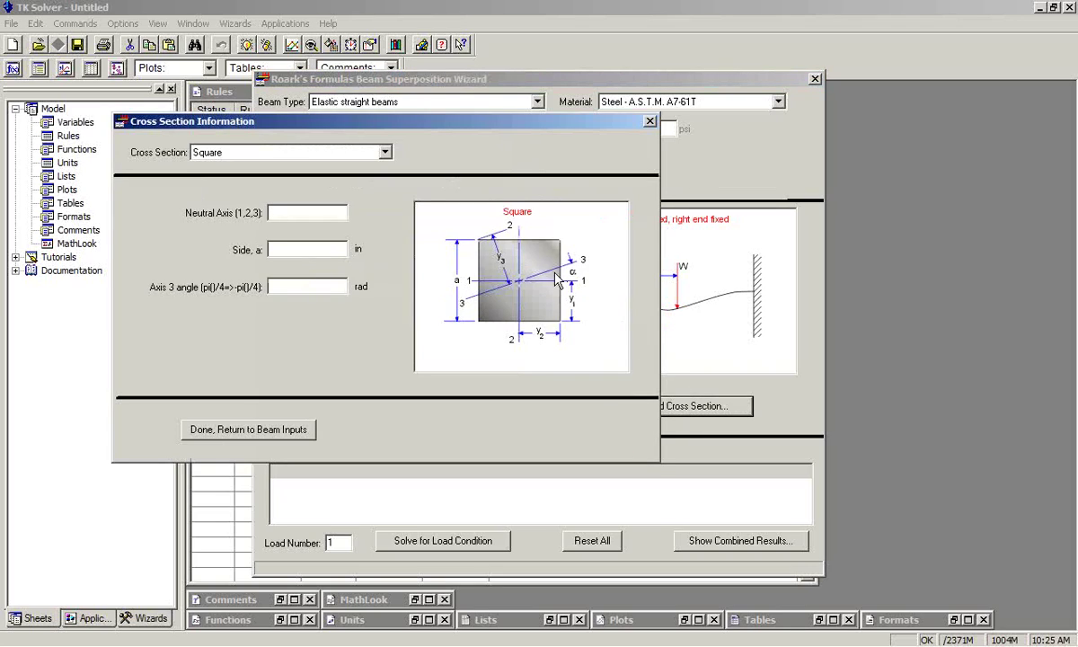
click(386, 152)
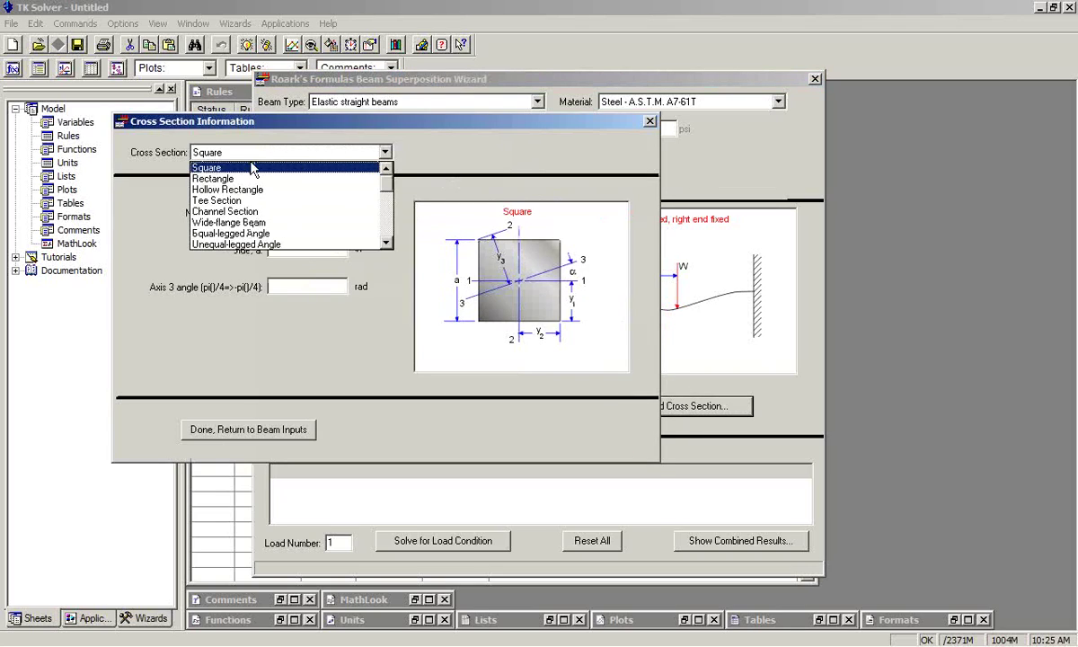
click(215, 177)
click(284, 213)
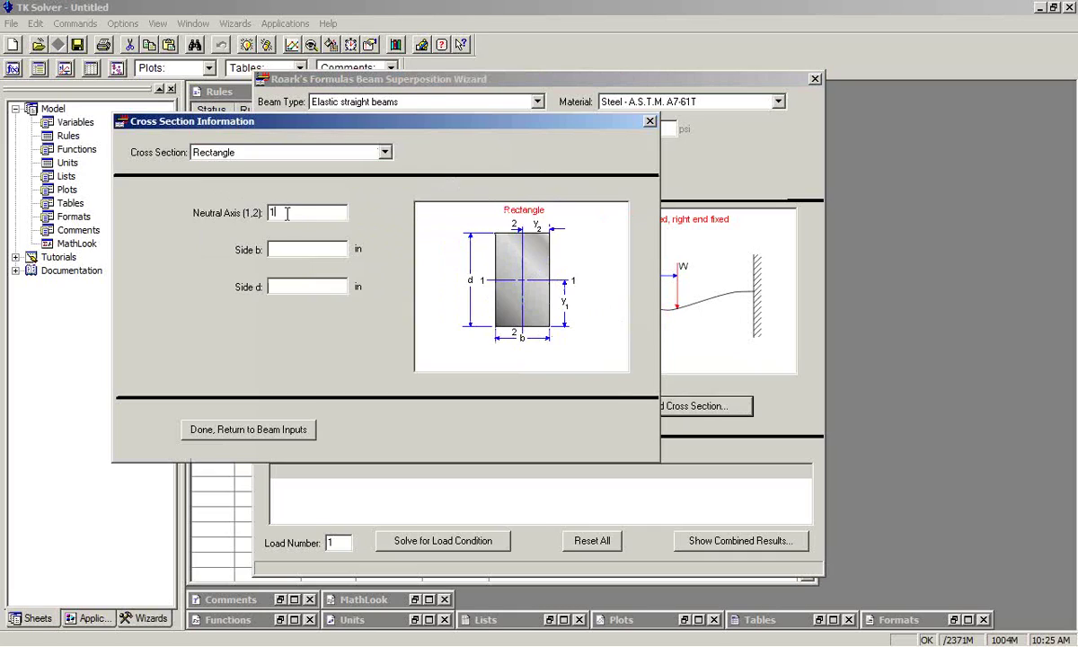
click(282, 250)
text(1)
text(2)
click(236, 433)
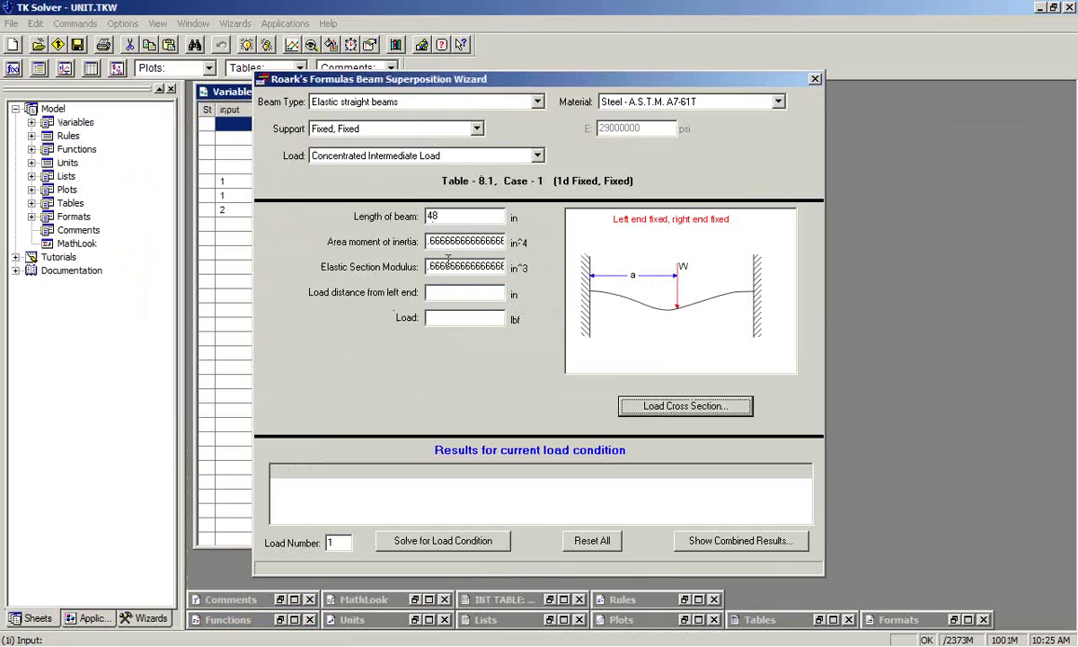
click(437, 292)
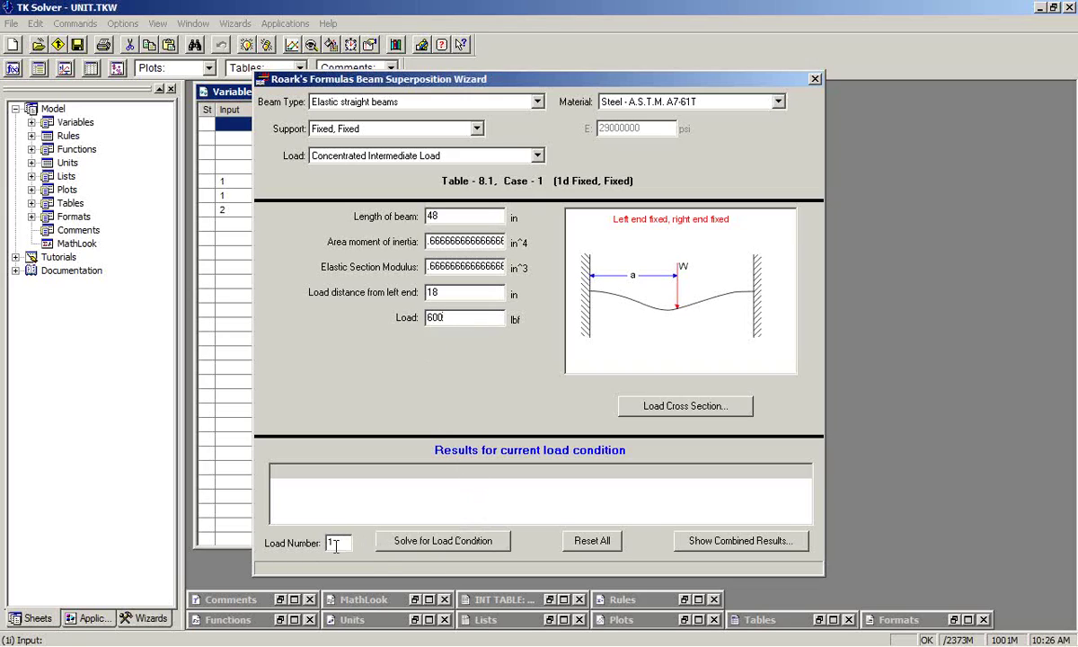
Step: Solve the 600 lbf load case (RA 410.156 lbf, RB 189.844 lbf) and close the wizard
click(437, 544)
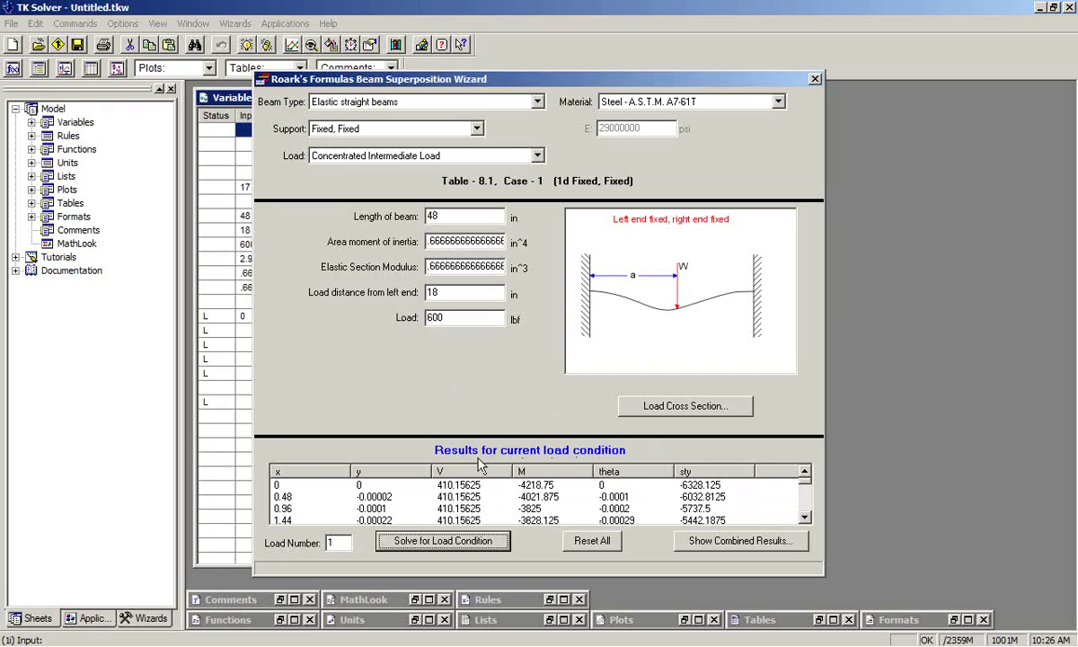
double_click(805, 518)
click(805, 517)
click(805, 518)
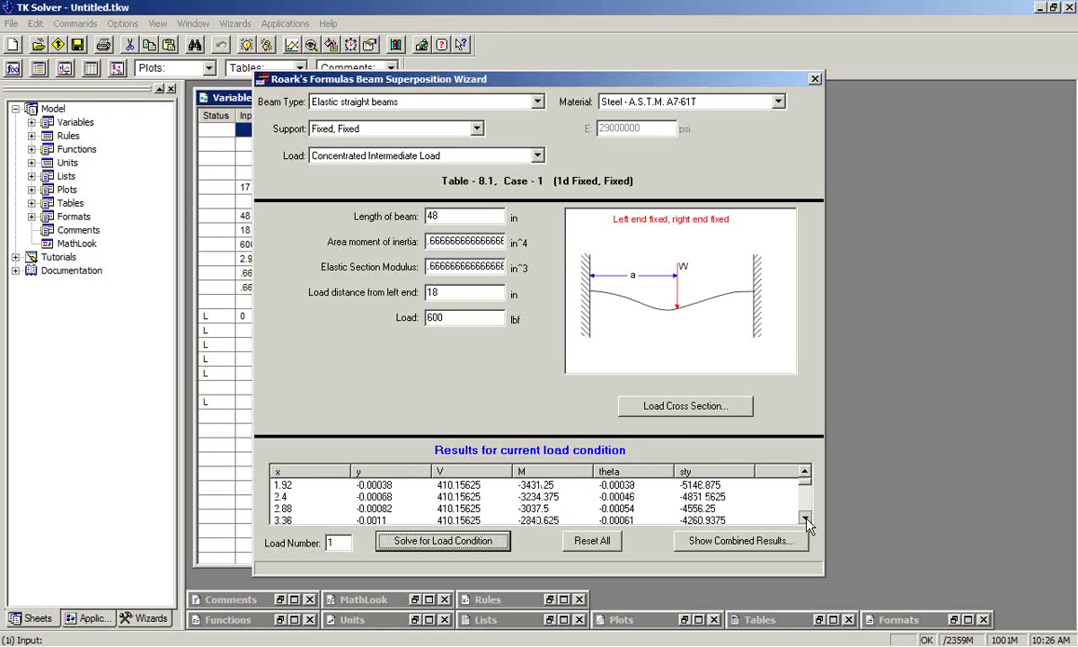
double_click(805, 518)
click(805, 517)
click(805, 517)
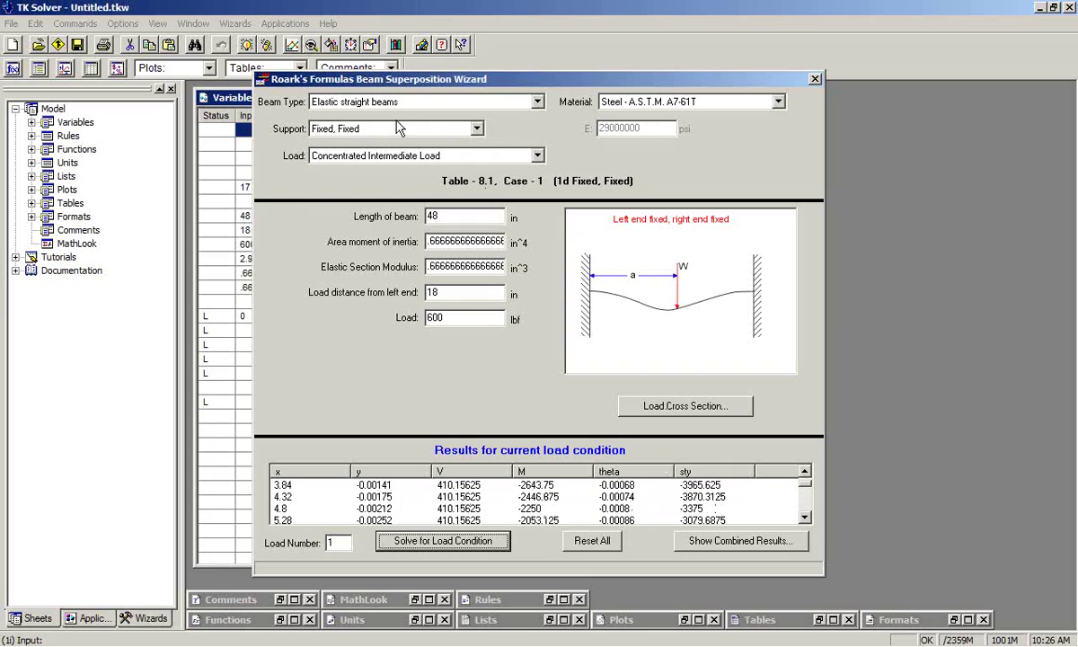
key(Escape)
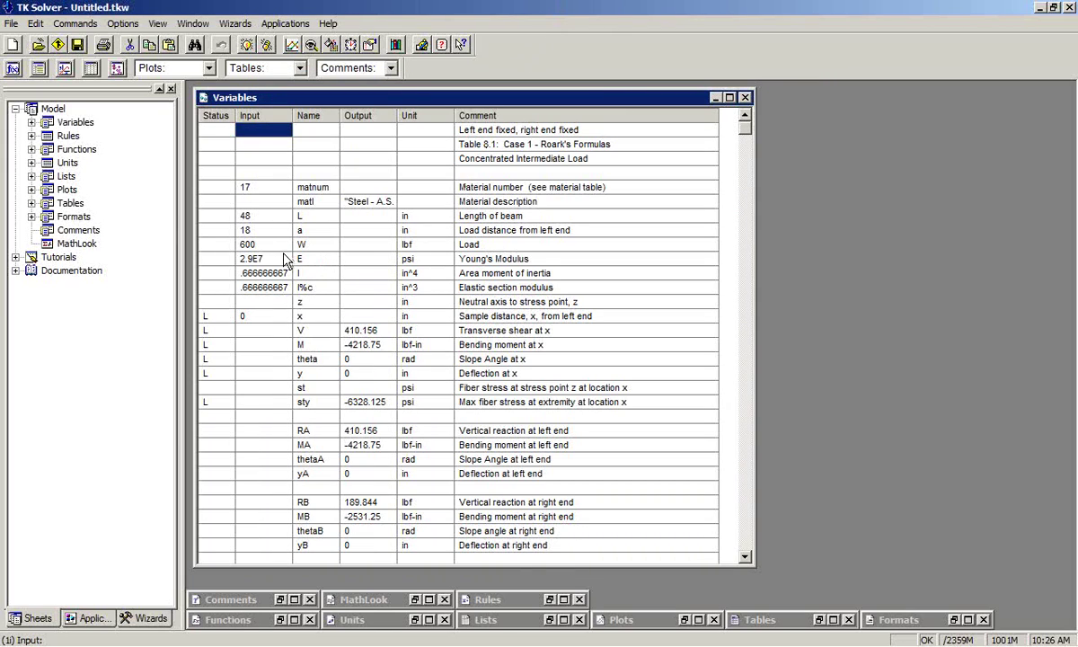
click(212, 68)
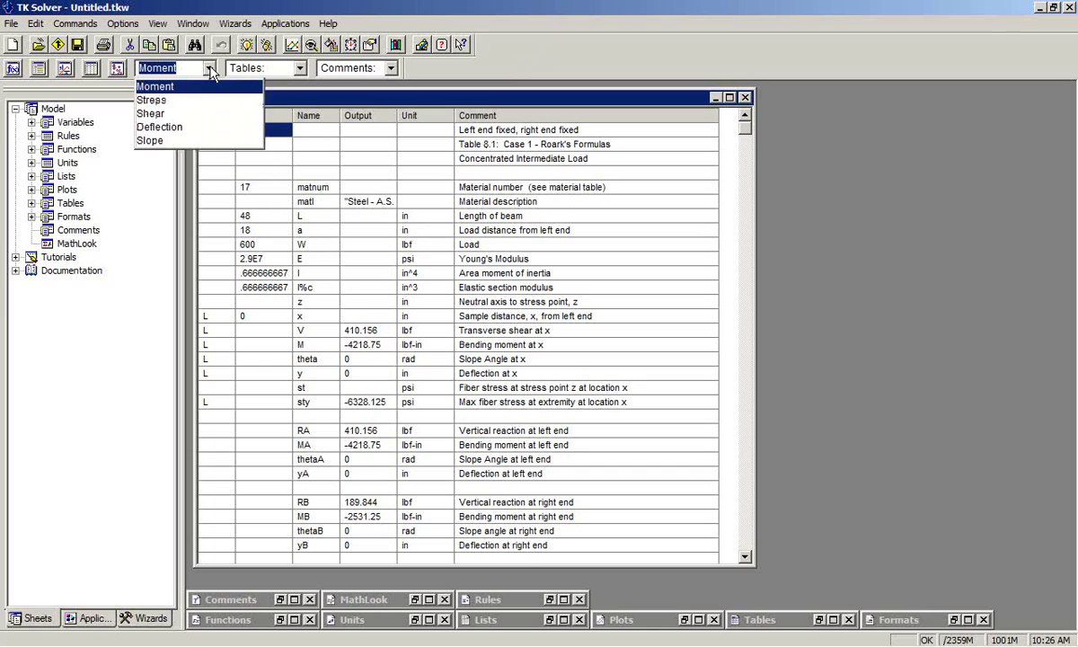
click(155, 87)
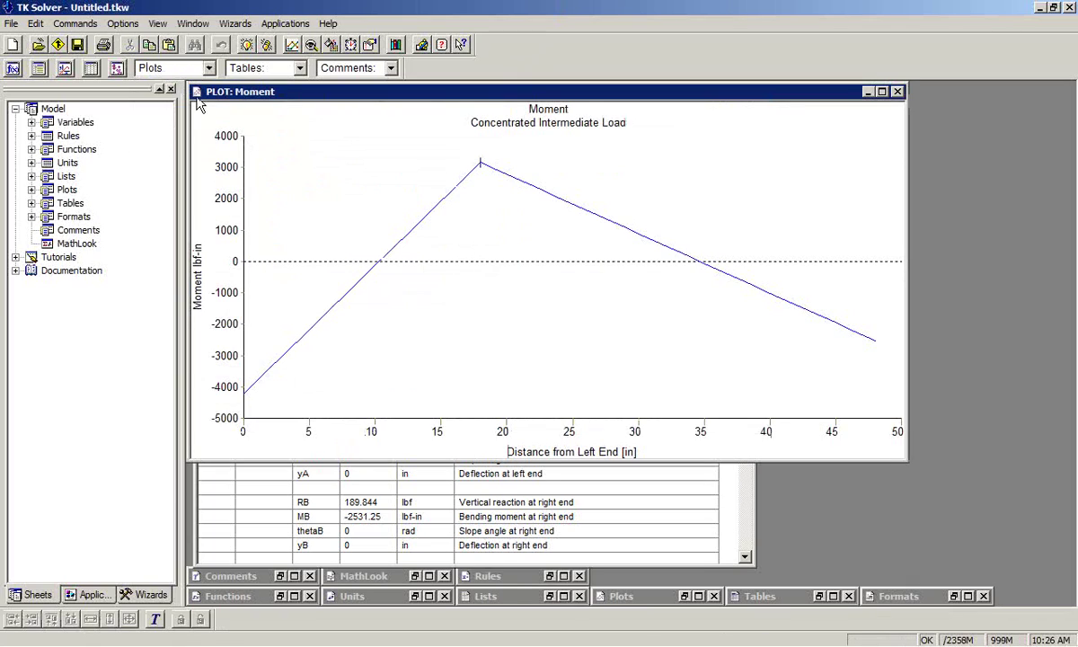
click(209, 68)
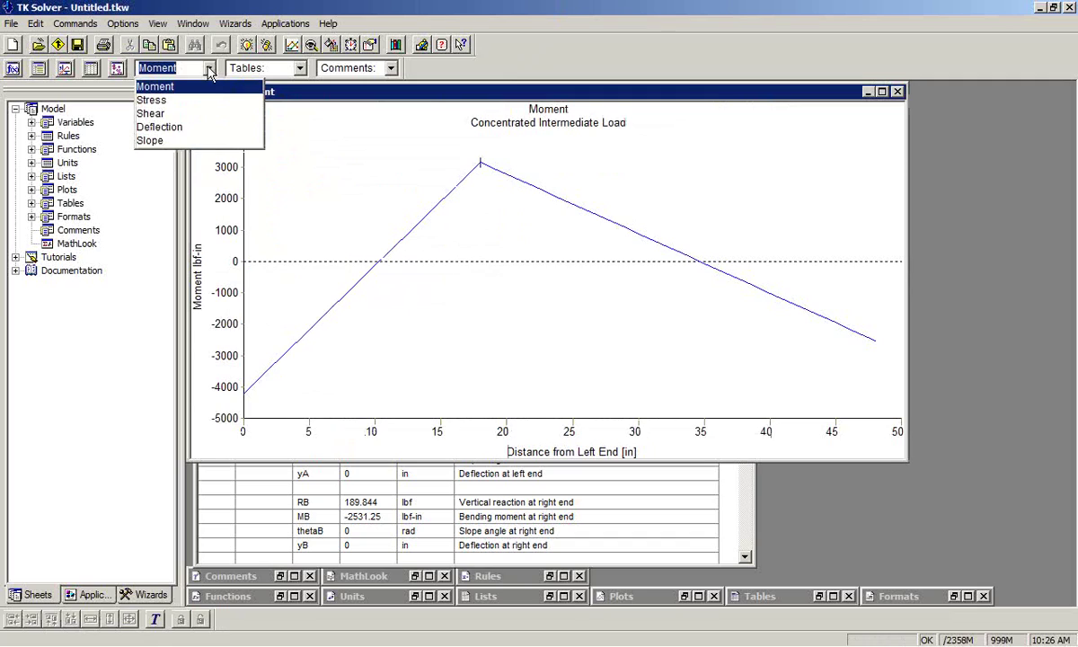
click(166, 127)
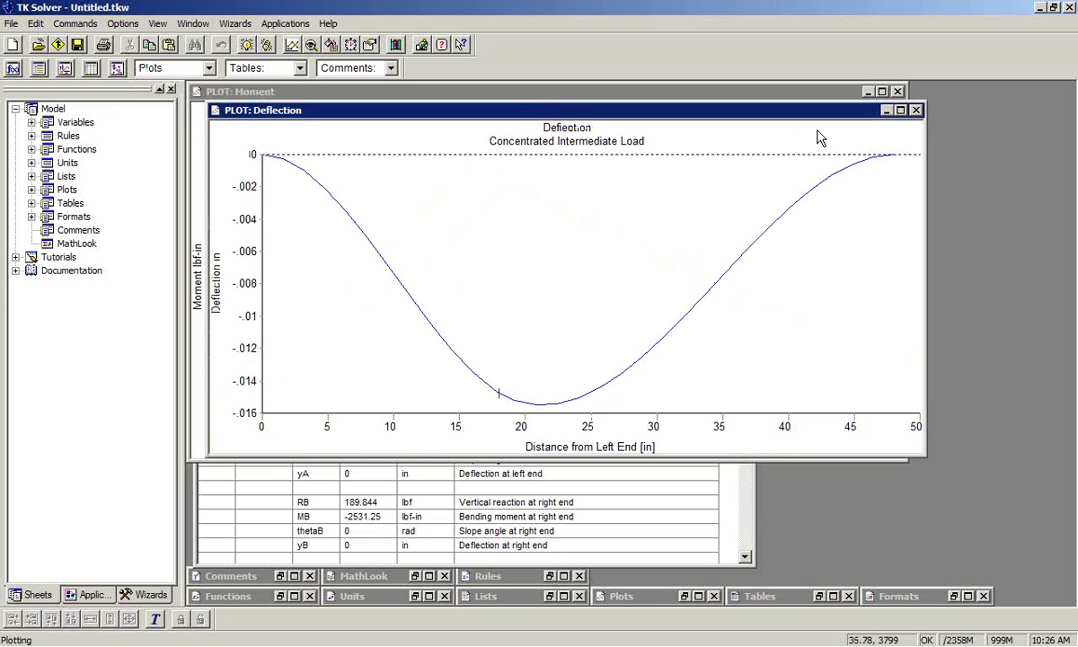
click(916, 110)
click(898, 91)
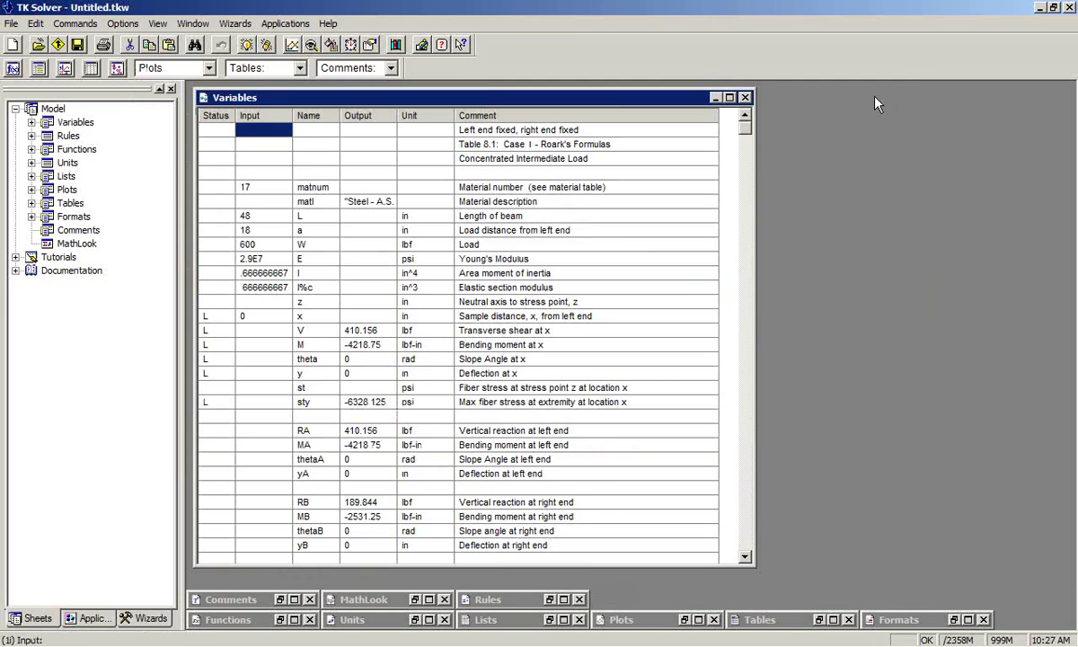
Step: Return to the beam wizard and set the load number to 2
click(831, 638)
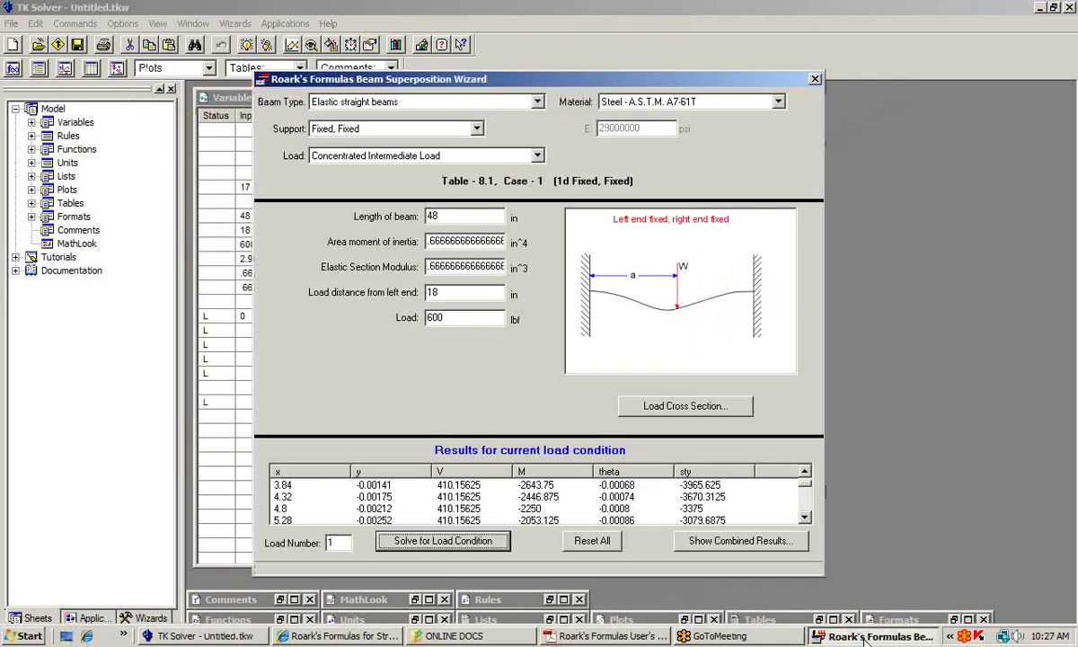
click(332, 541)
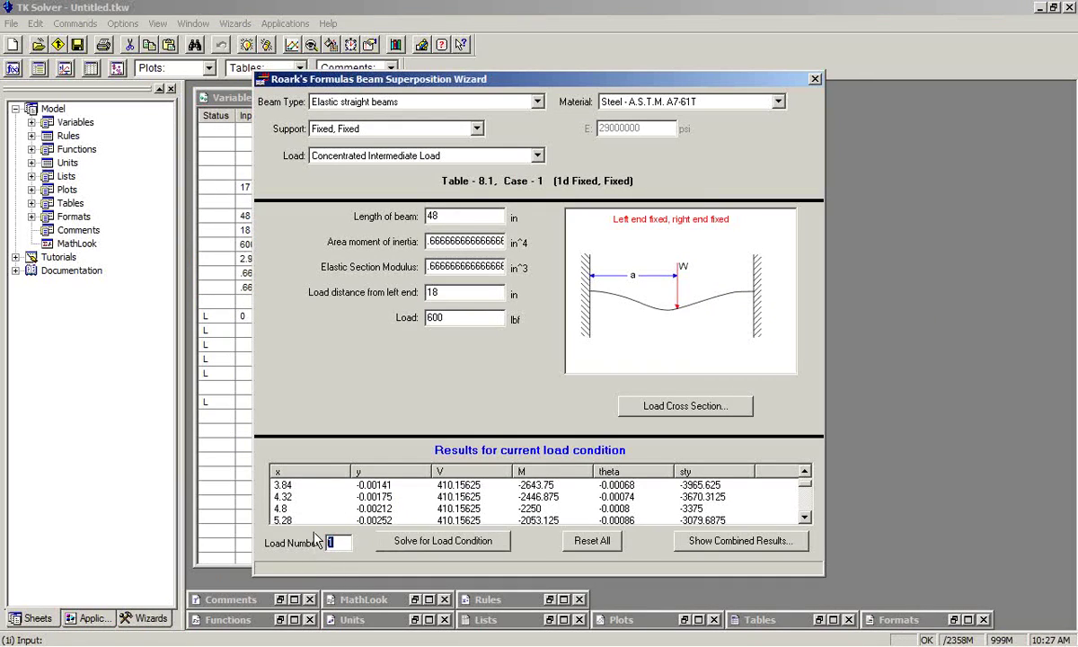
text(2)
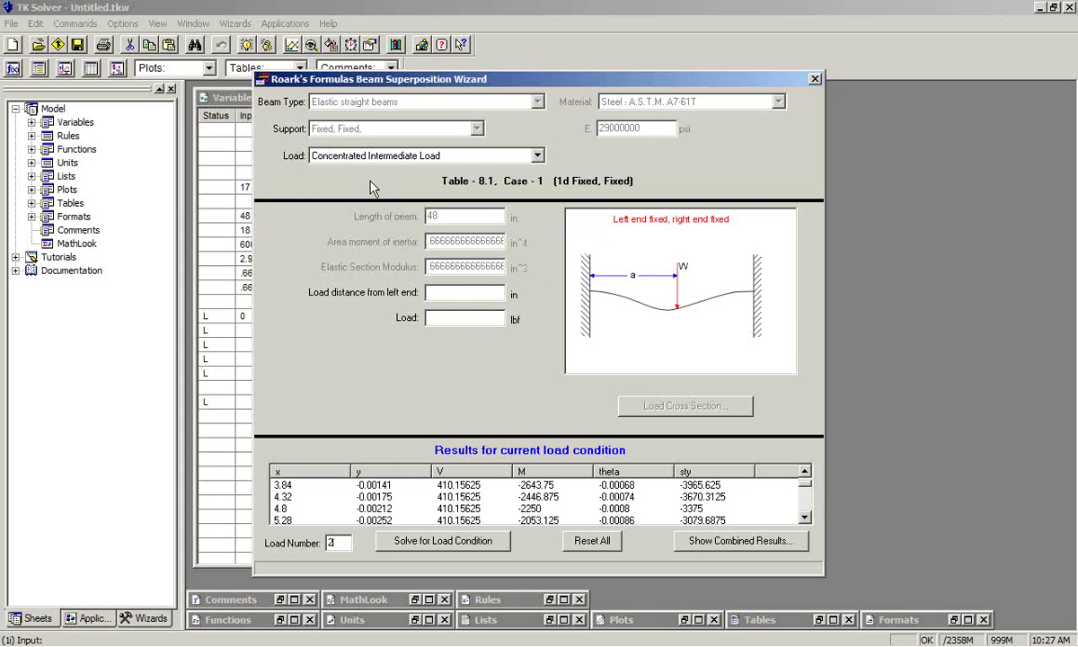
Step: Make it a partial distributed load starting 24 in from the left, with -35 and -50 lbf/in end loads
click(539, 157)
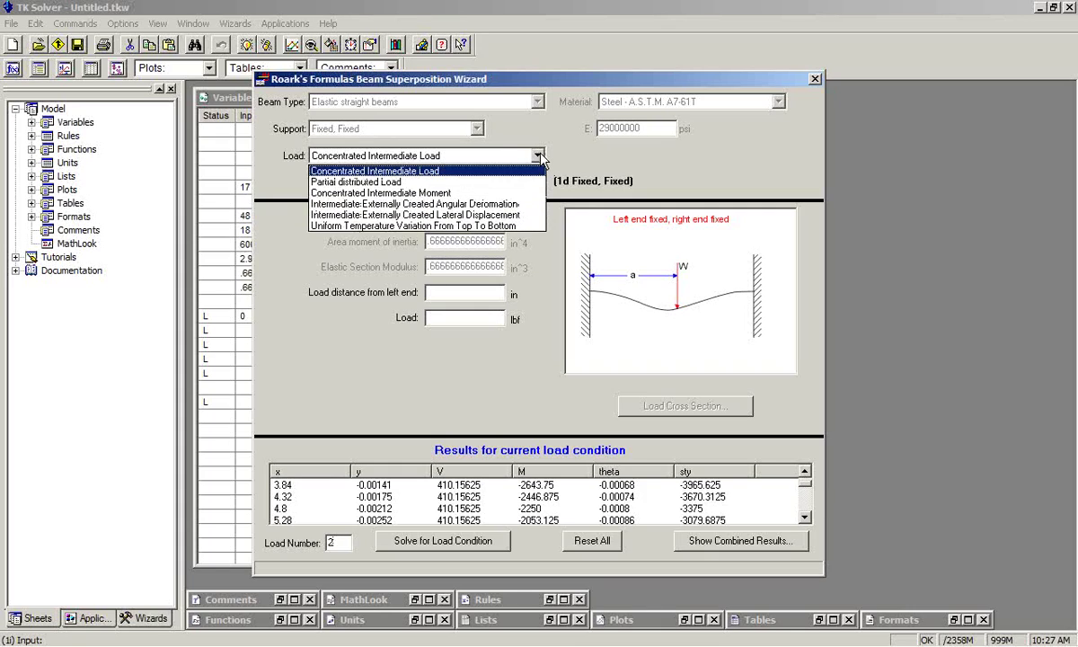
click(357, 182)
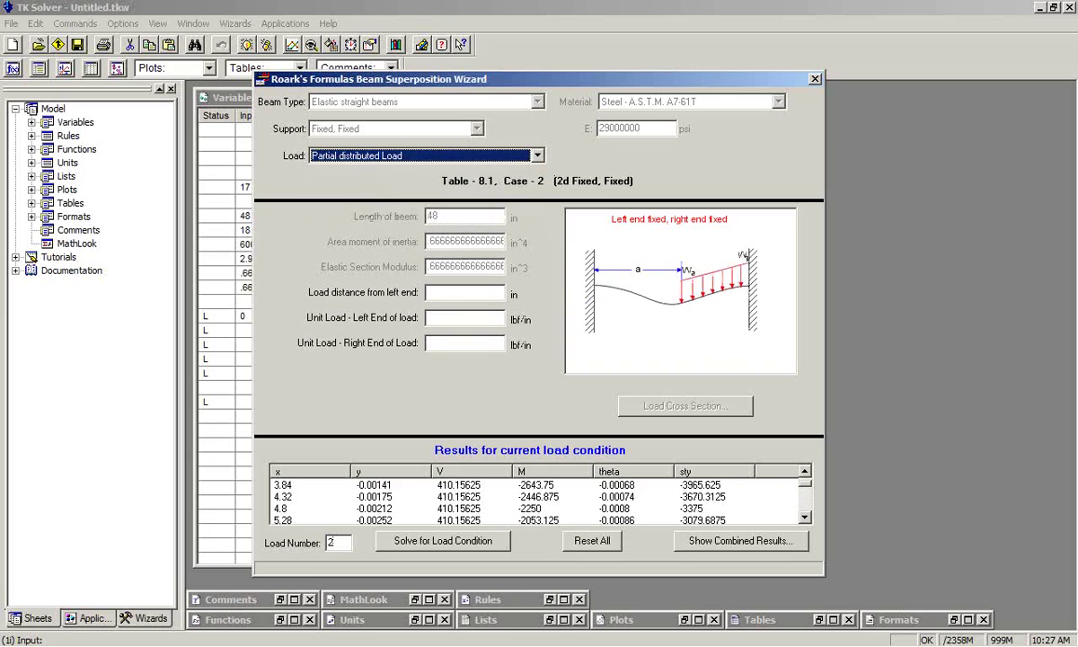
click(443, 292)
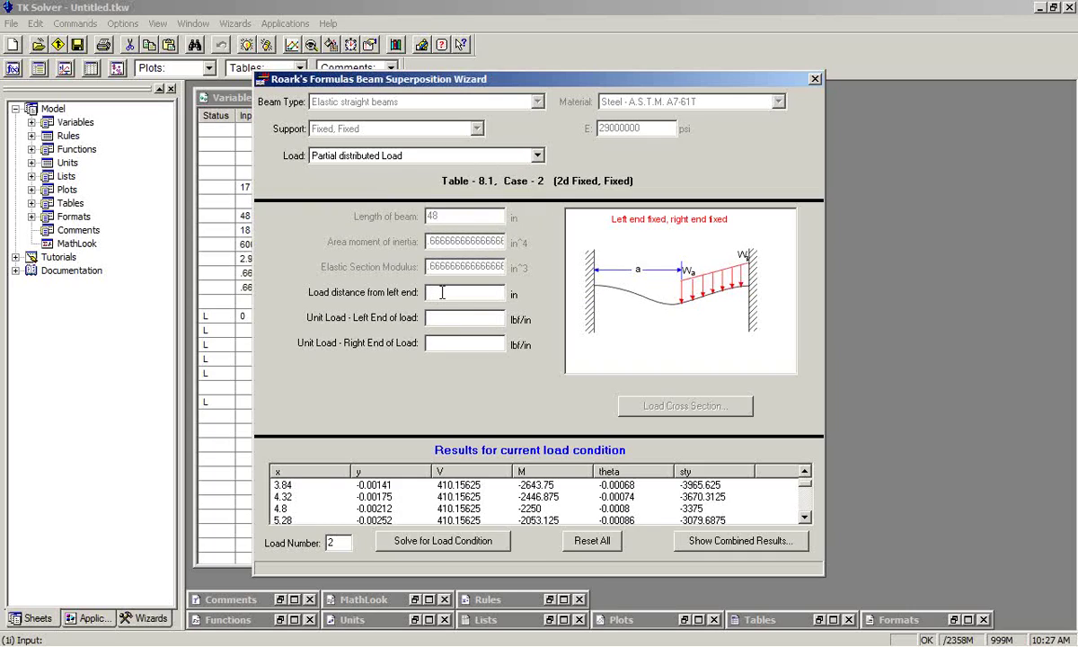
text(24)
click(436, 341)
text(-50)
Step: Solve the partial distributed load case and review results, giving RA -175.5 lbf and RB -844.5 lbf
click(440, 542)
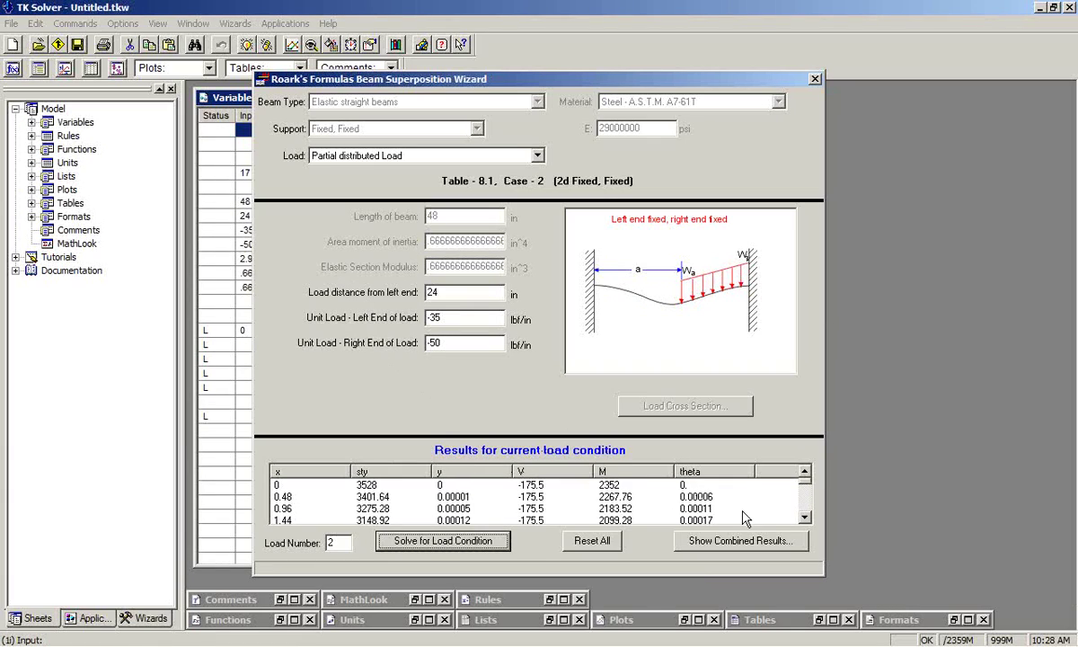
click(805, 519)
click(805, 518)
click(805, 518)
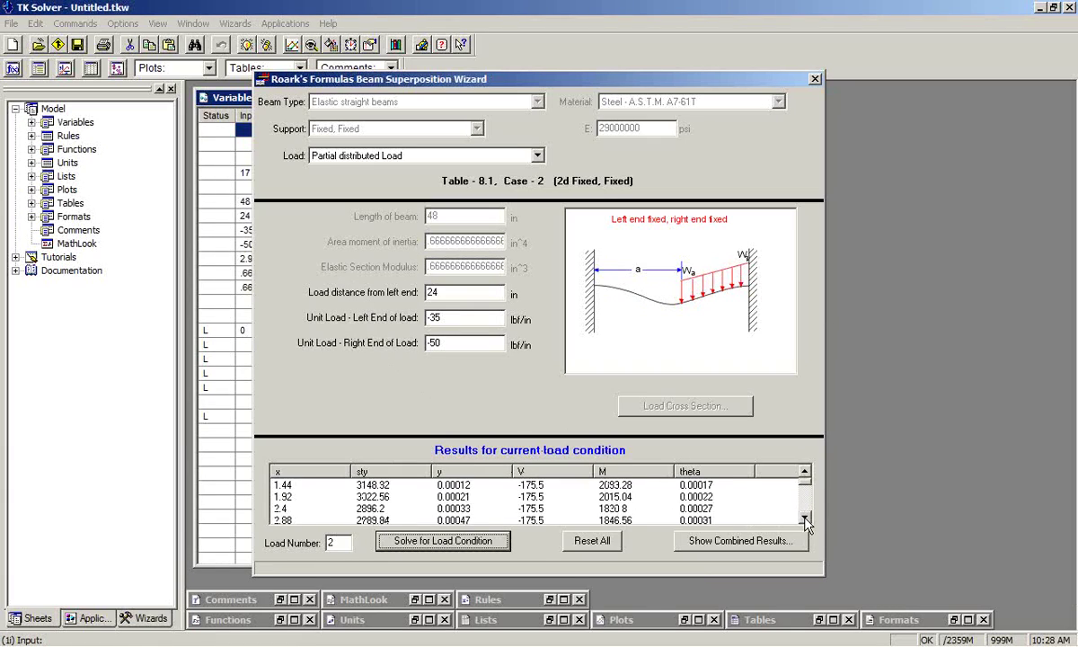
click(805, 518)
click(805, 518)
click(805, 519)
click(805, 518)
click(805, 519)
click(805, 518)
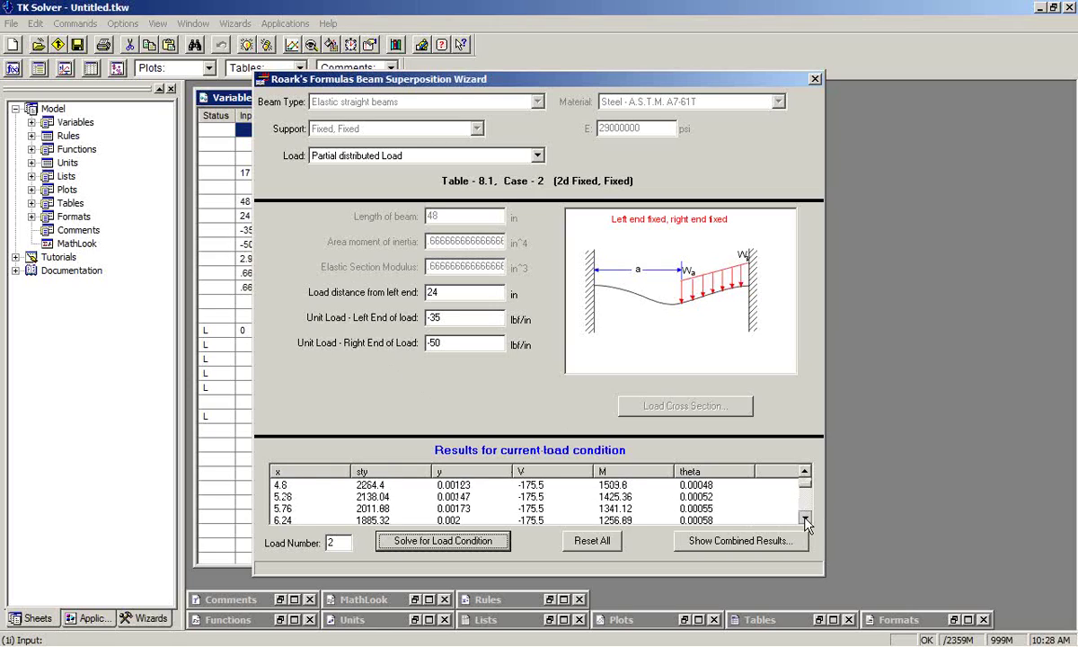
click(805, 518)
click(805, 518)
click(805, 518)
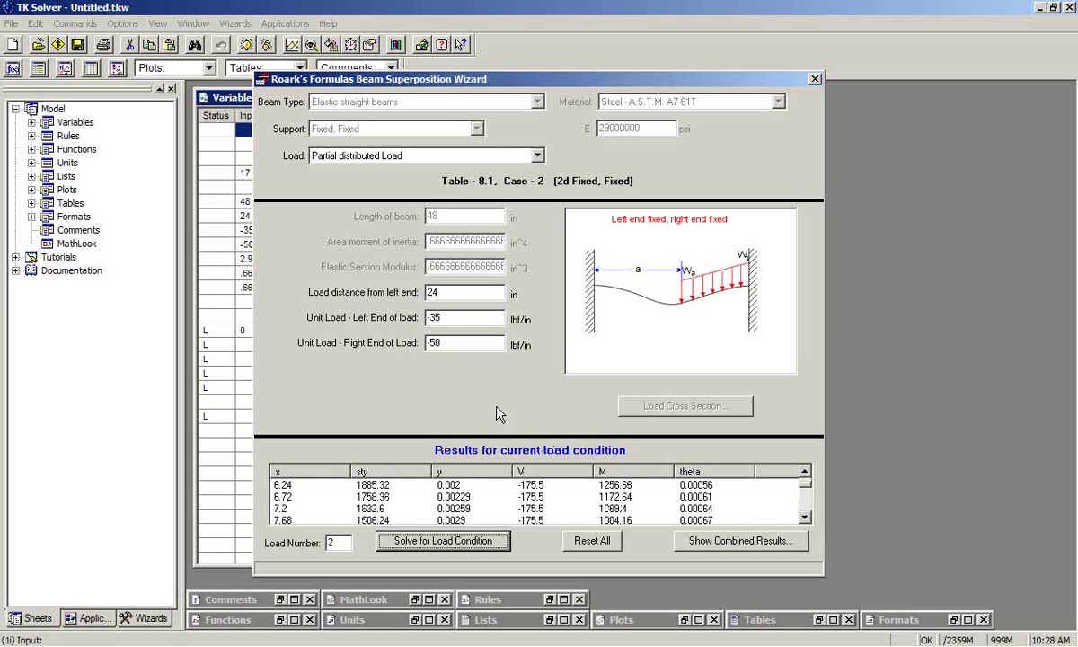
click(464, 15)
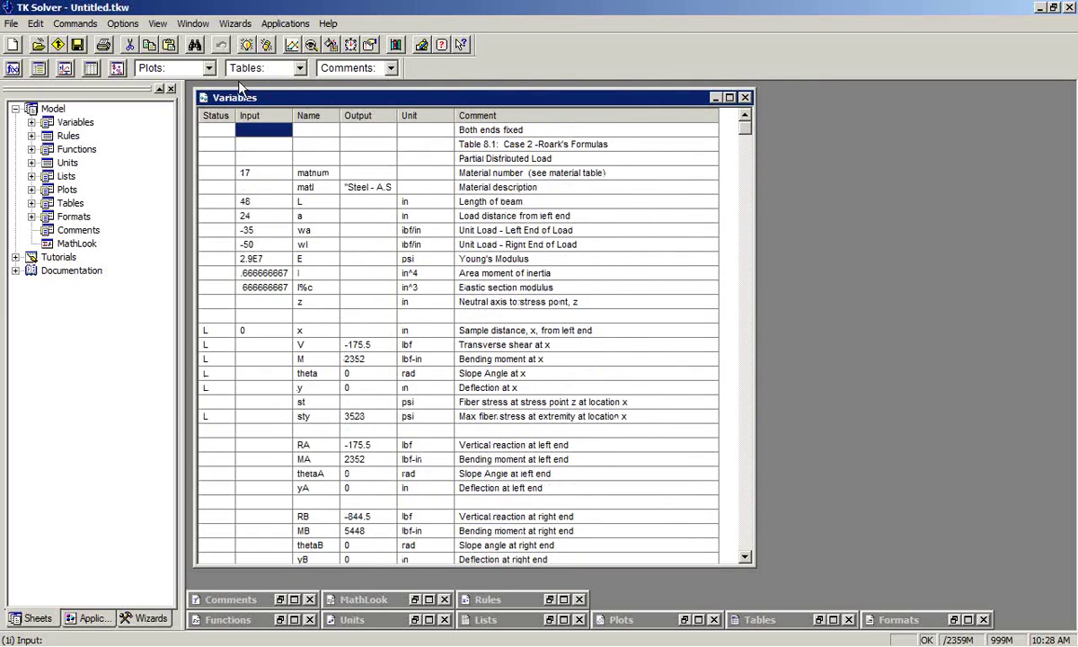
click(209, 69)
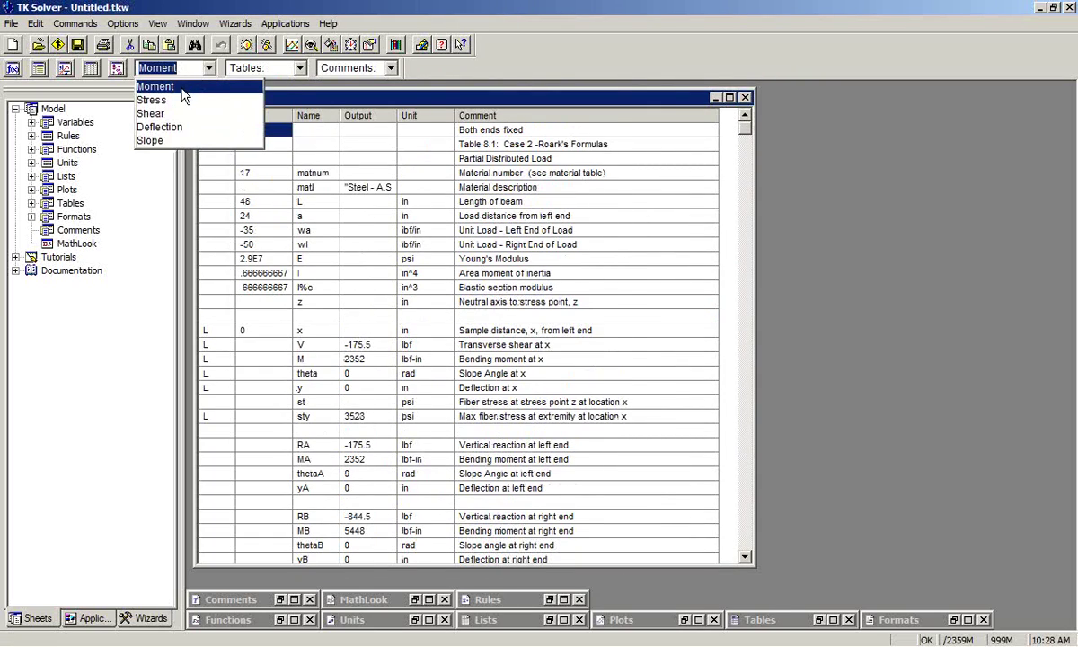
click(158, 131)
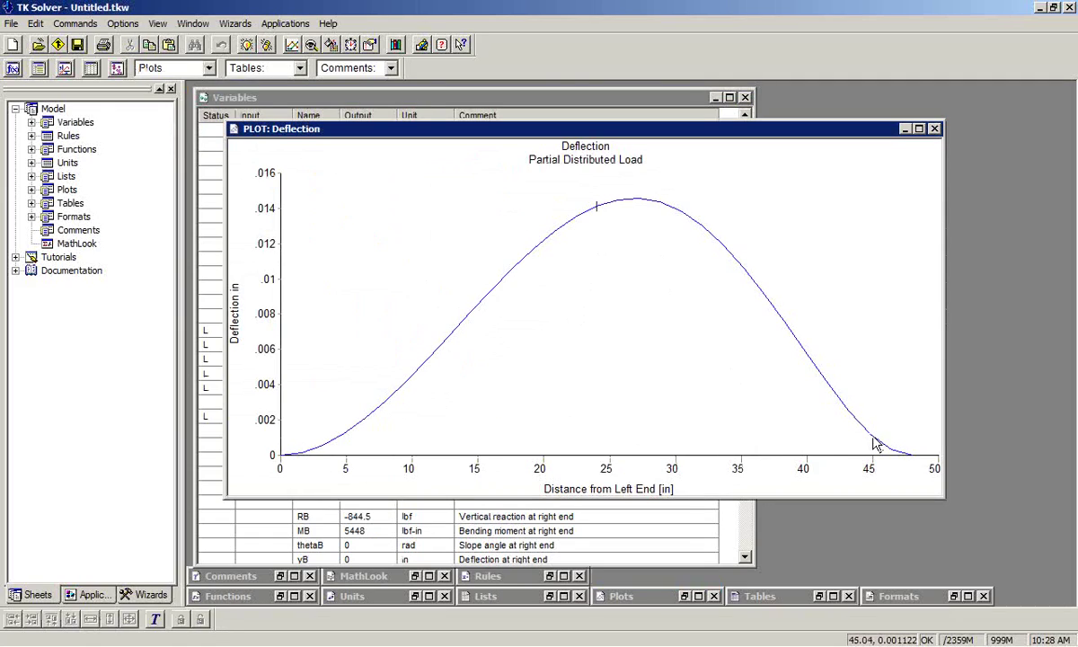
click(935, 131)
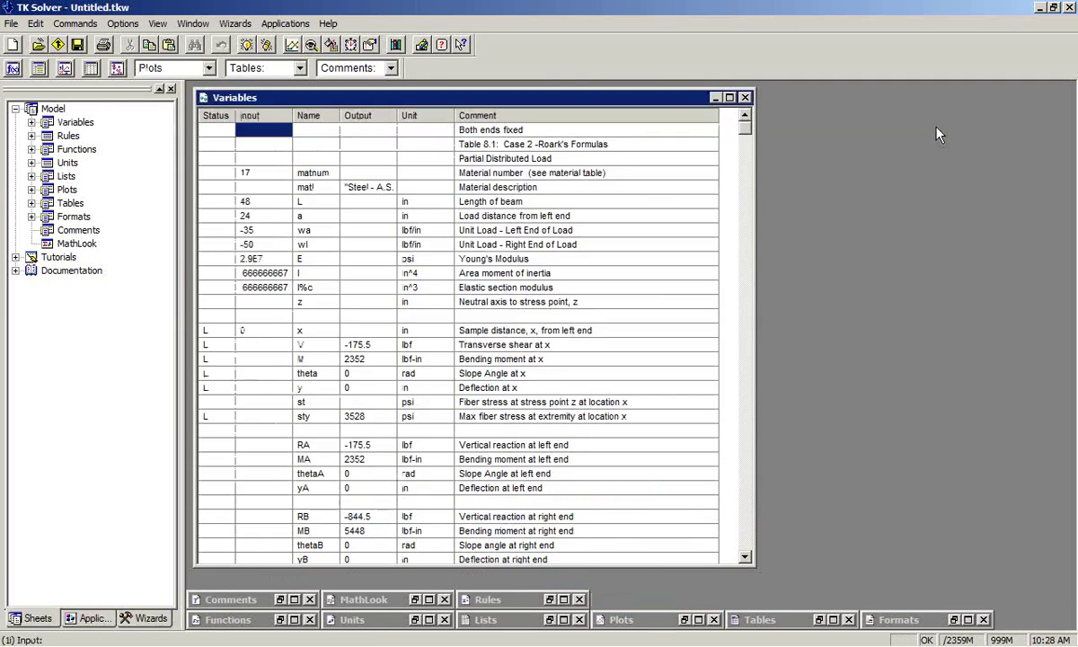
click(819, 636)
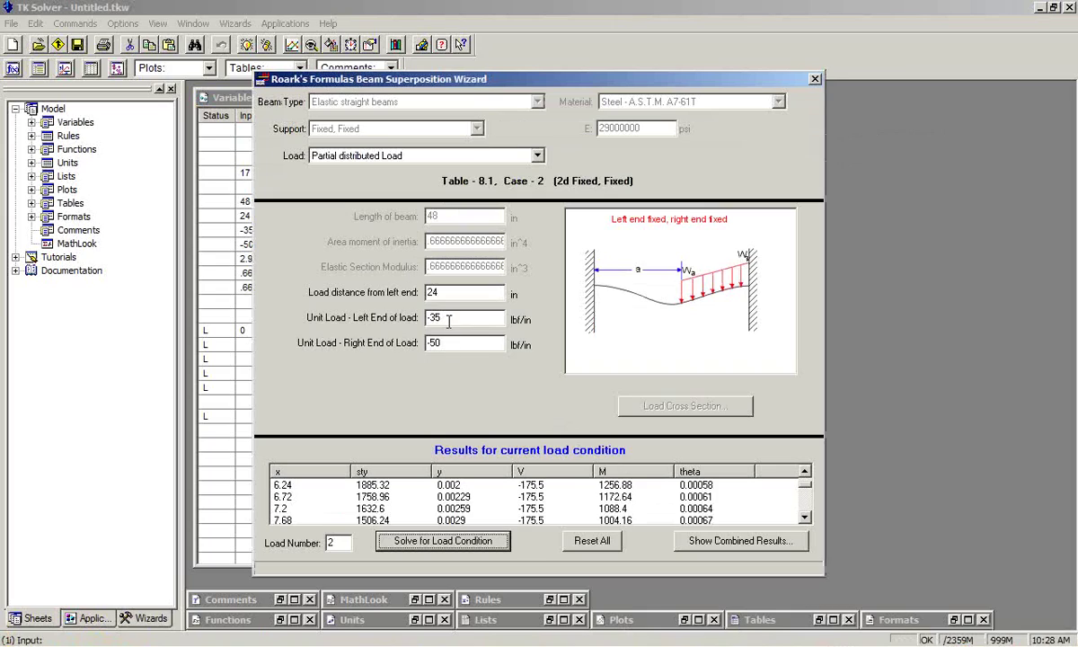
Step: Generate the combined superposition report and enlarge the Variables sheet to see shear 234.65625 lbf at x = 0
click(738, 541)
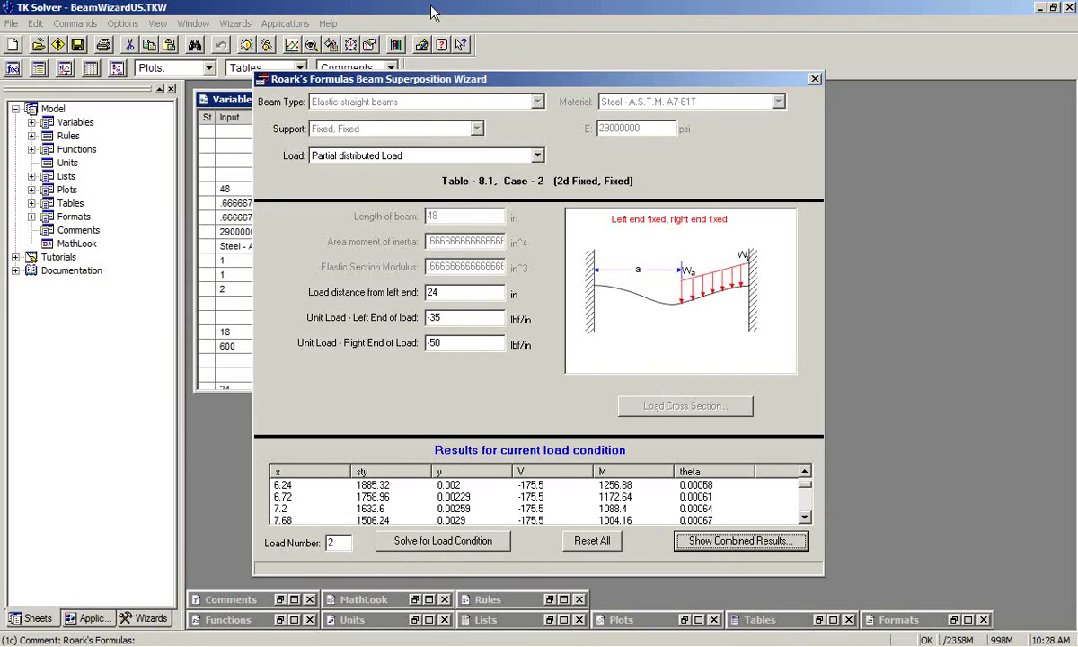
key(Escape)
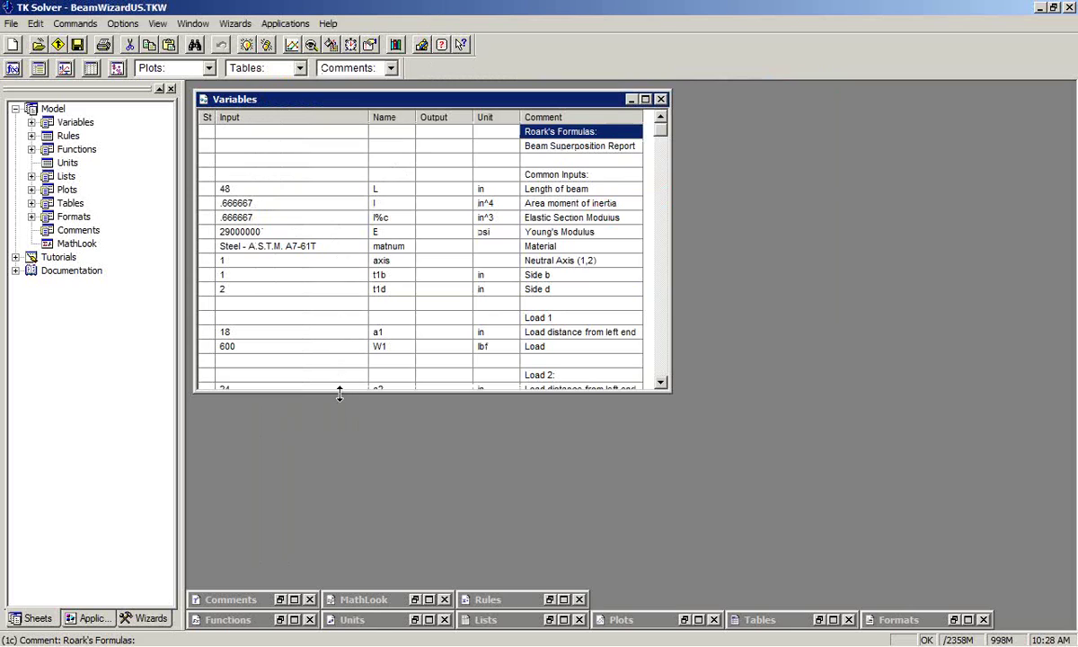
drag(348, 465, 349, 585)
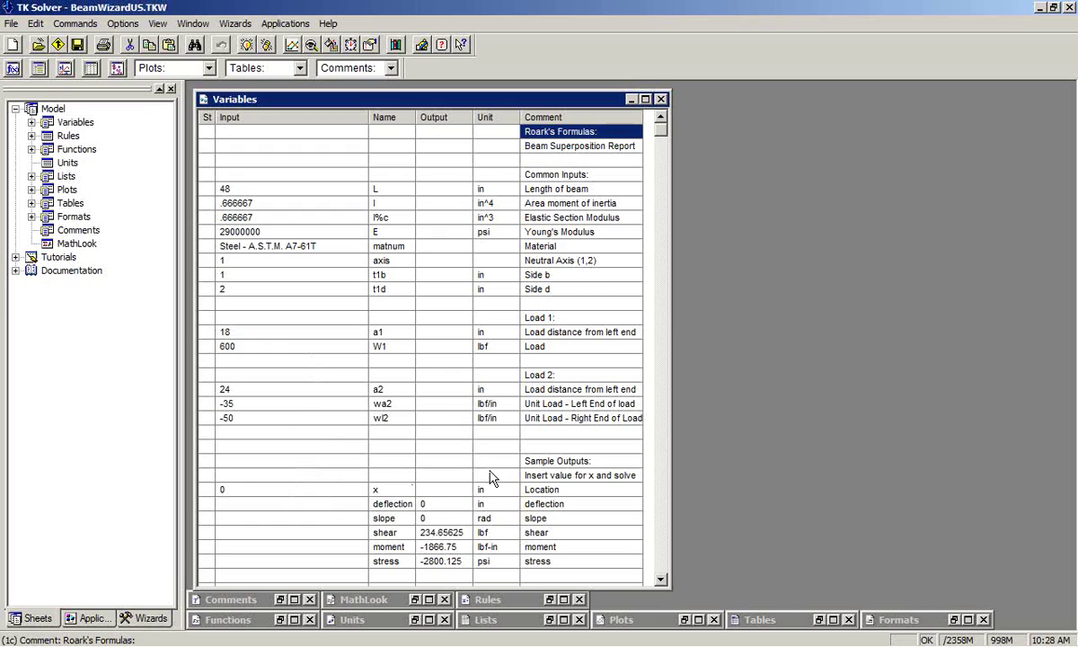
click(386, 490)
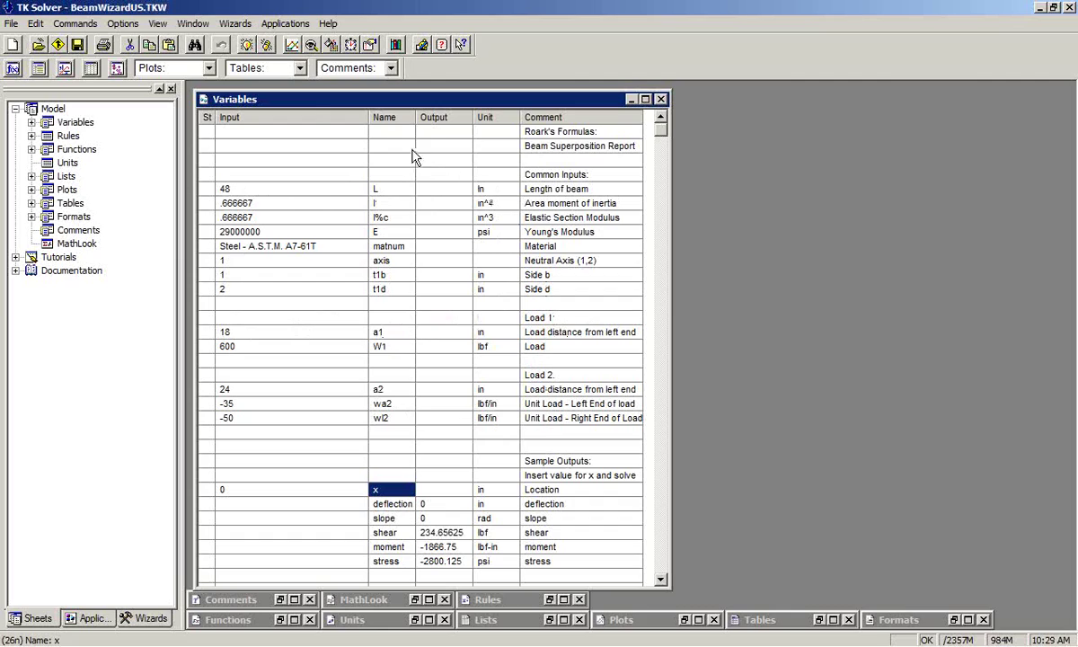
Step: Open Stress, Shear and Deflection plots for the superposed beam; deflection spans about -0.004 to 0.003 in
click(210, 68)
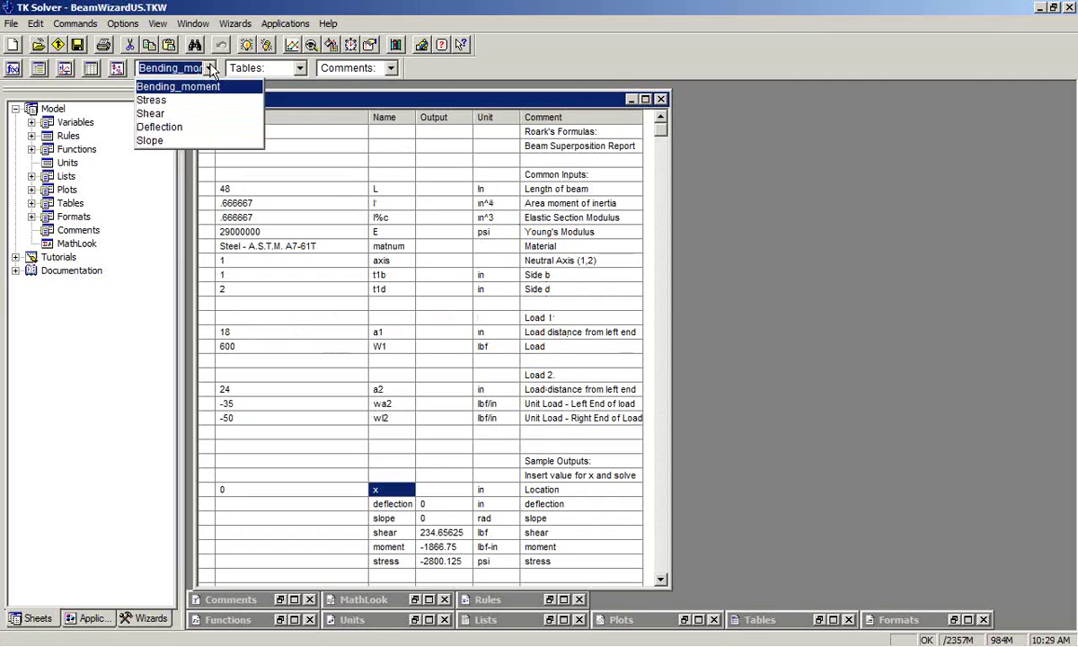
click(149, 99)
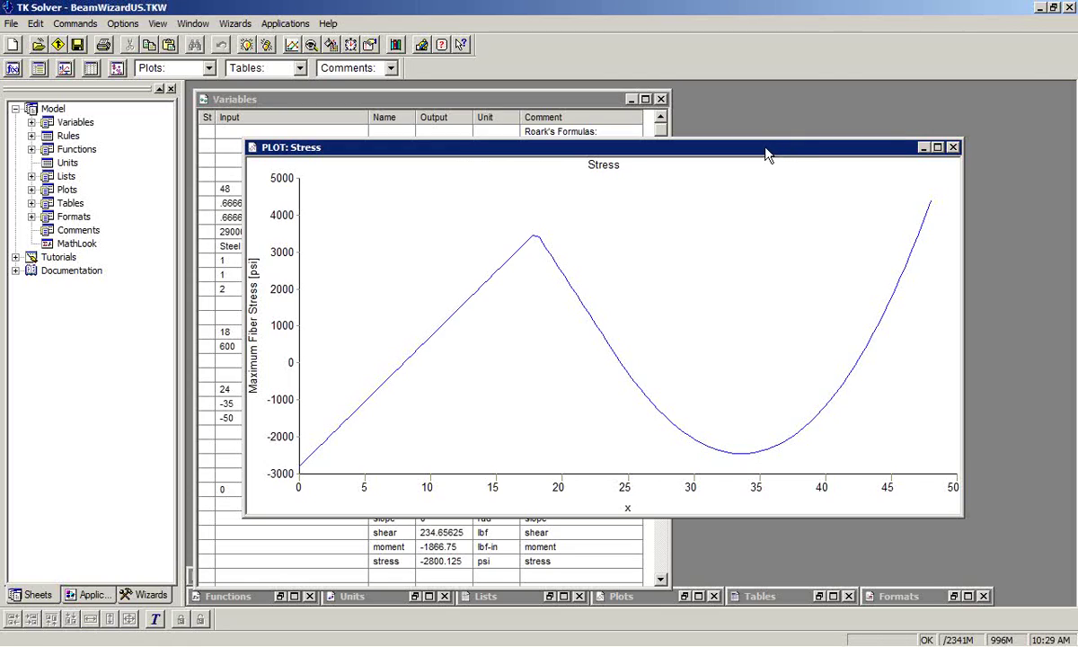
click(206, 70)
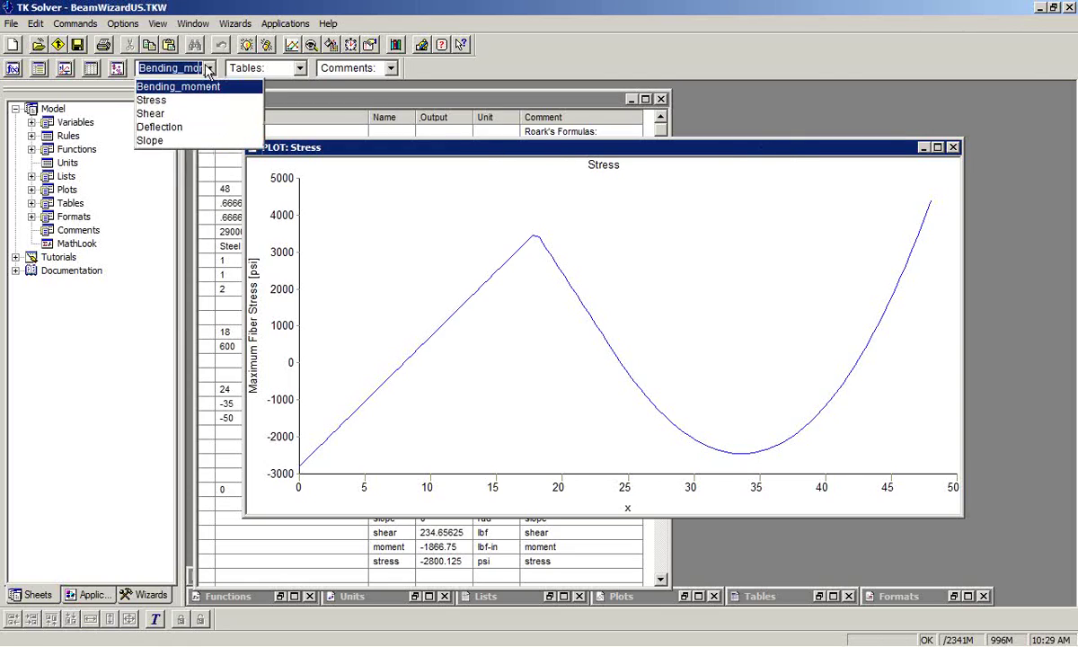
click(159, 113)
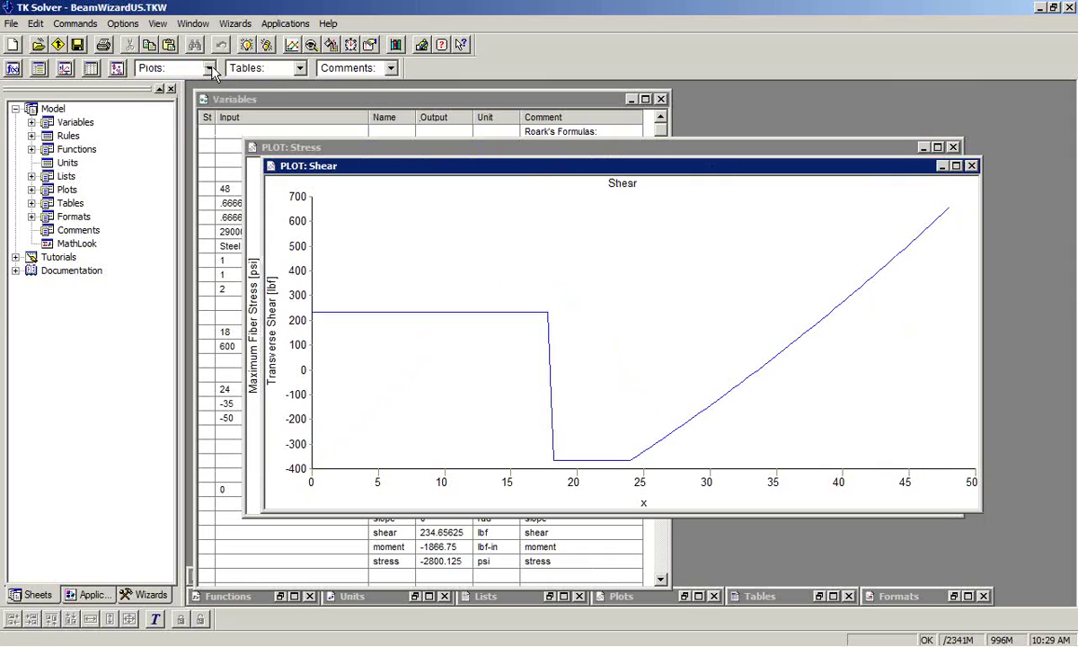
click(208, 69)
click(159, 127)
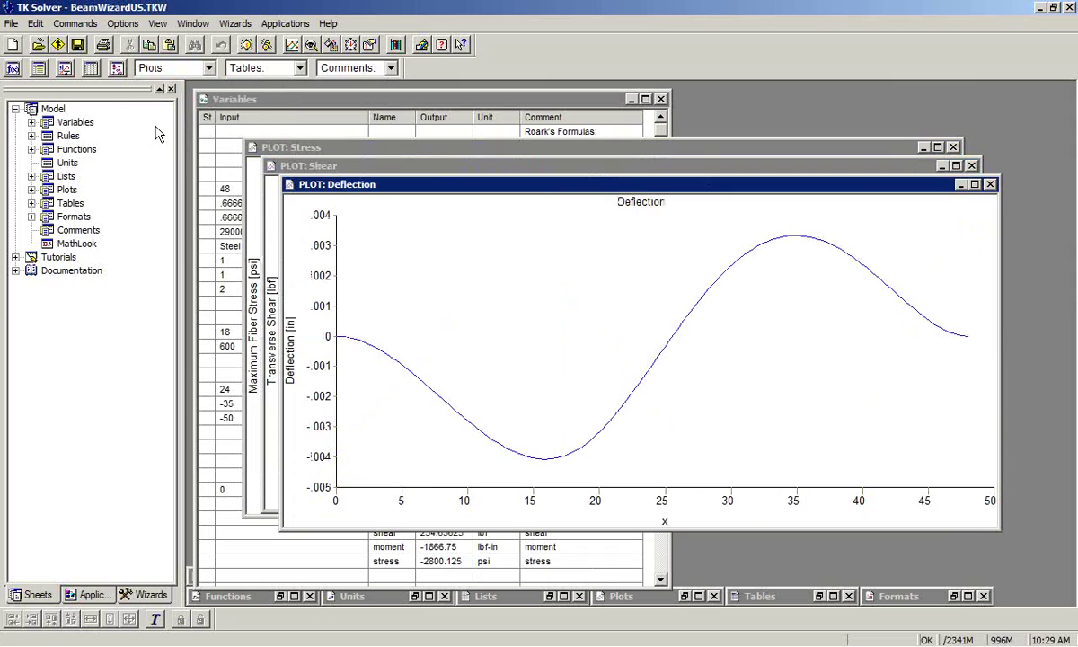